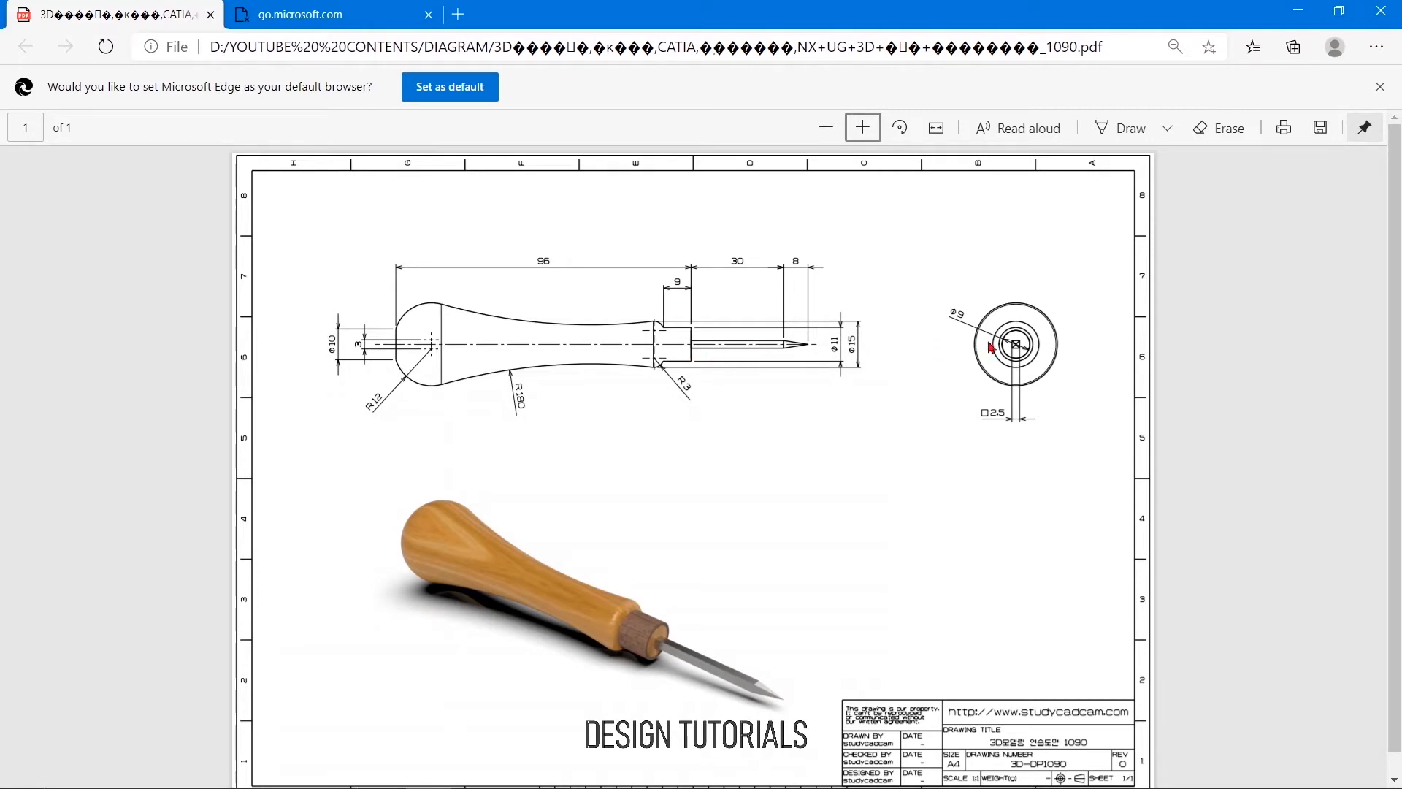
- Switch to Autodesk Inventor, create a new part and start a 2D sketch on the YZ plane
left_click(863, 128)
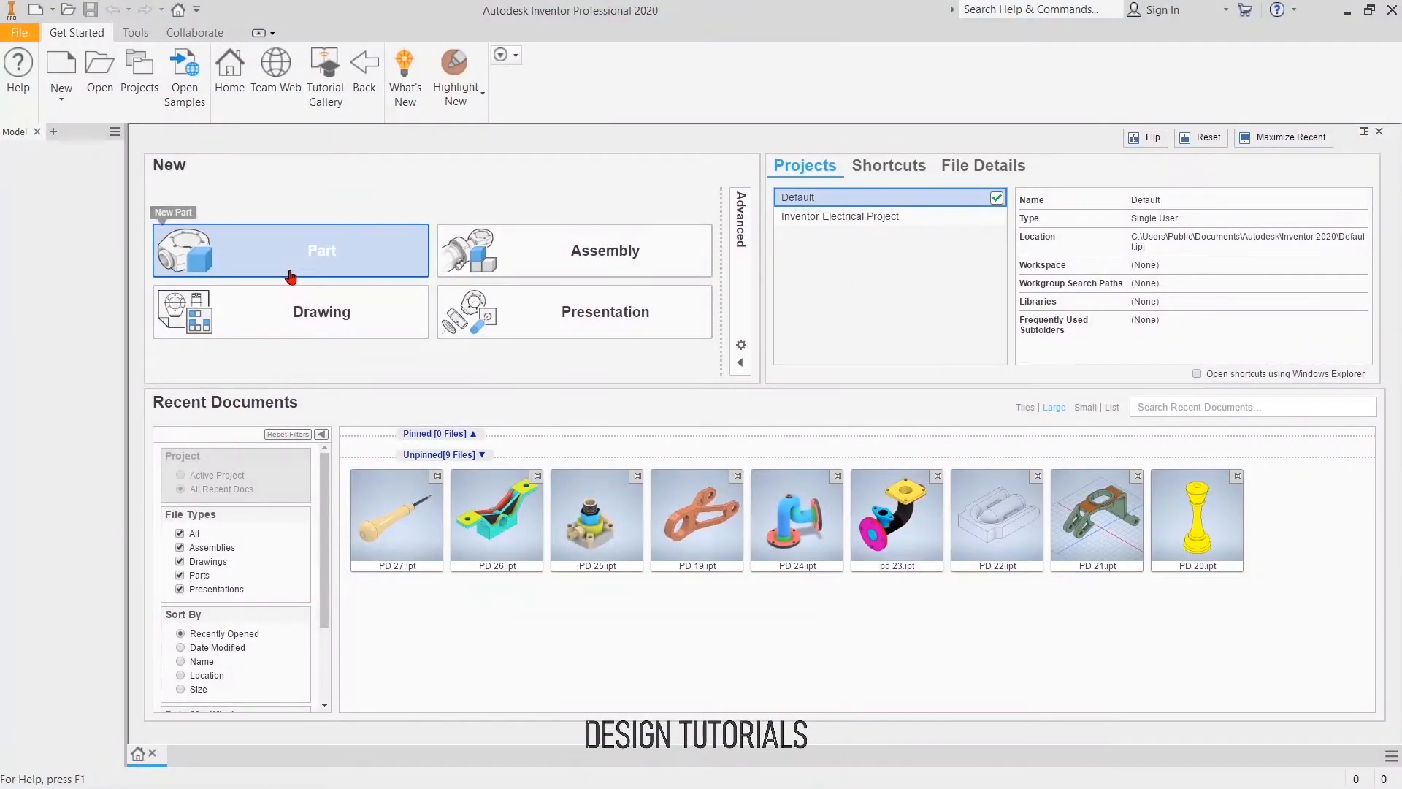
left_click(286, 249)
left_click(34, 73)
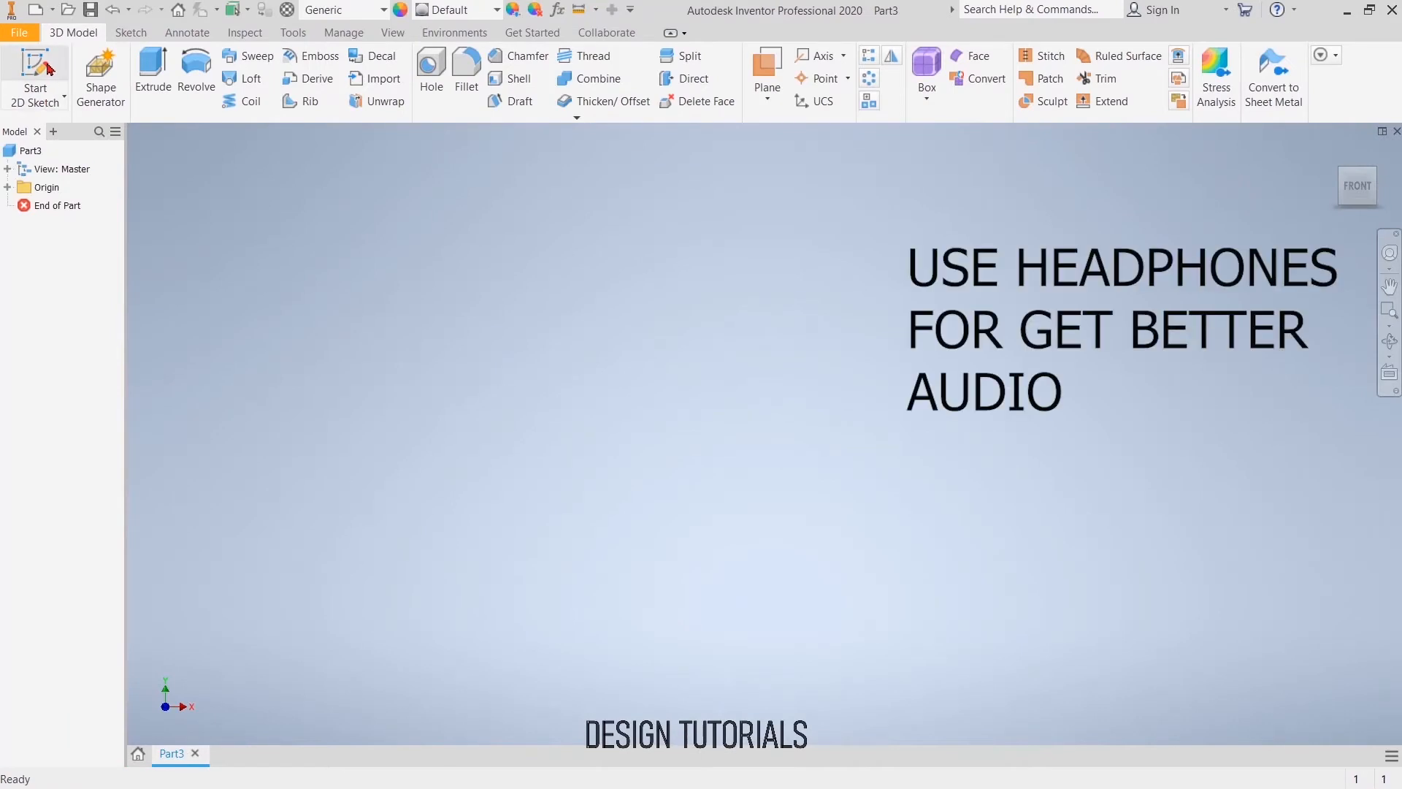
left_click(630, 347)
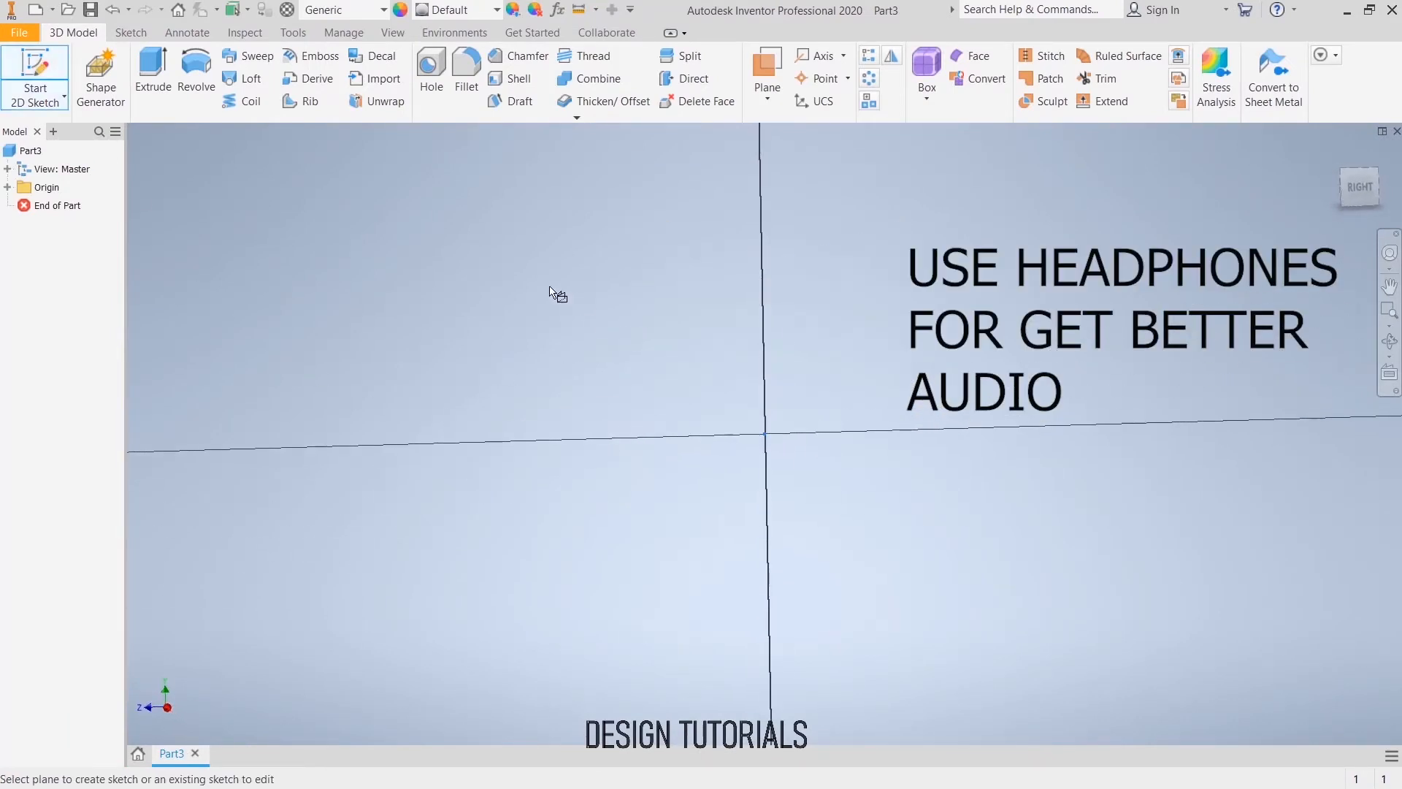
- Draw a 5 mm vertical line upward from the sketch origin
left_click(157, 73)
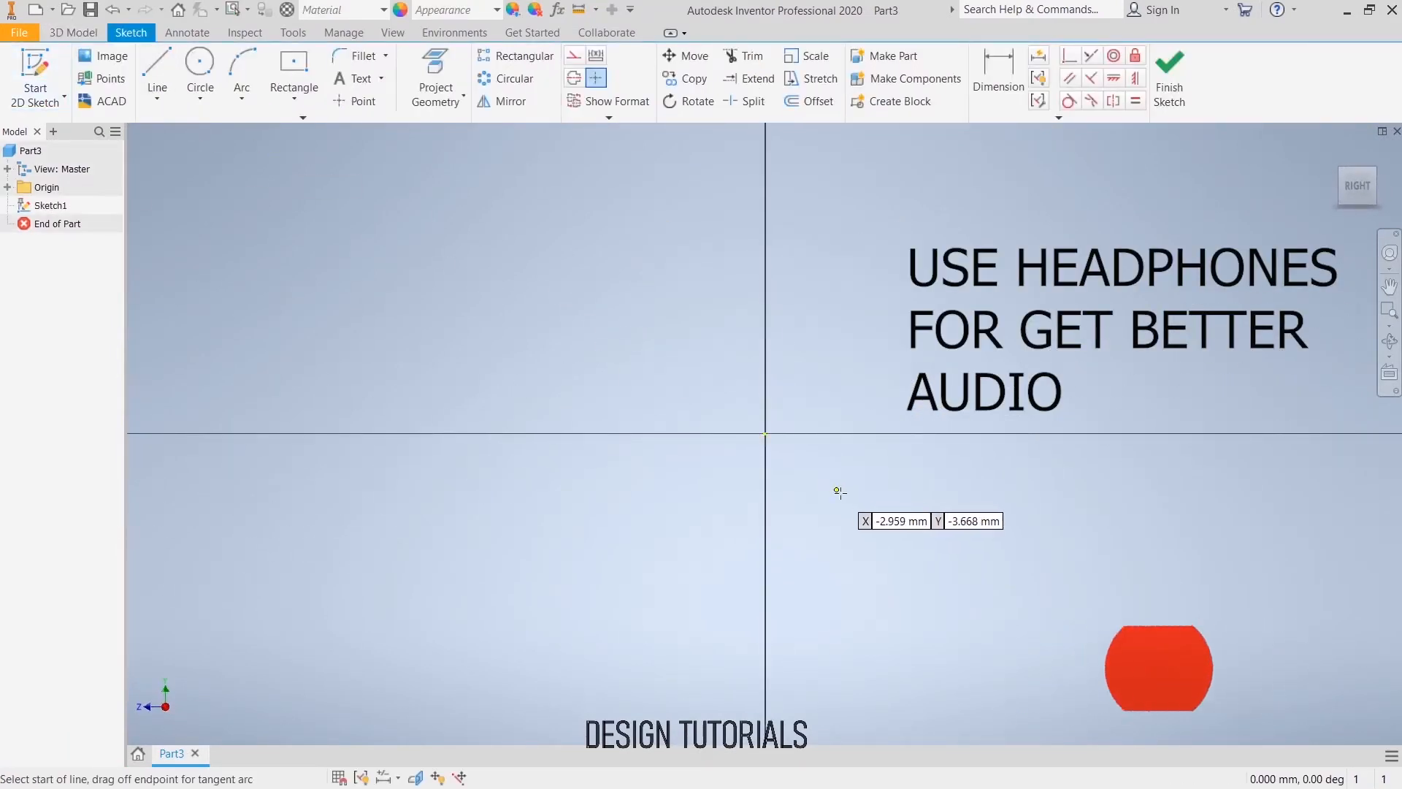
left_click(765, 434)
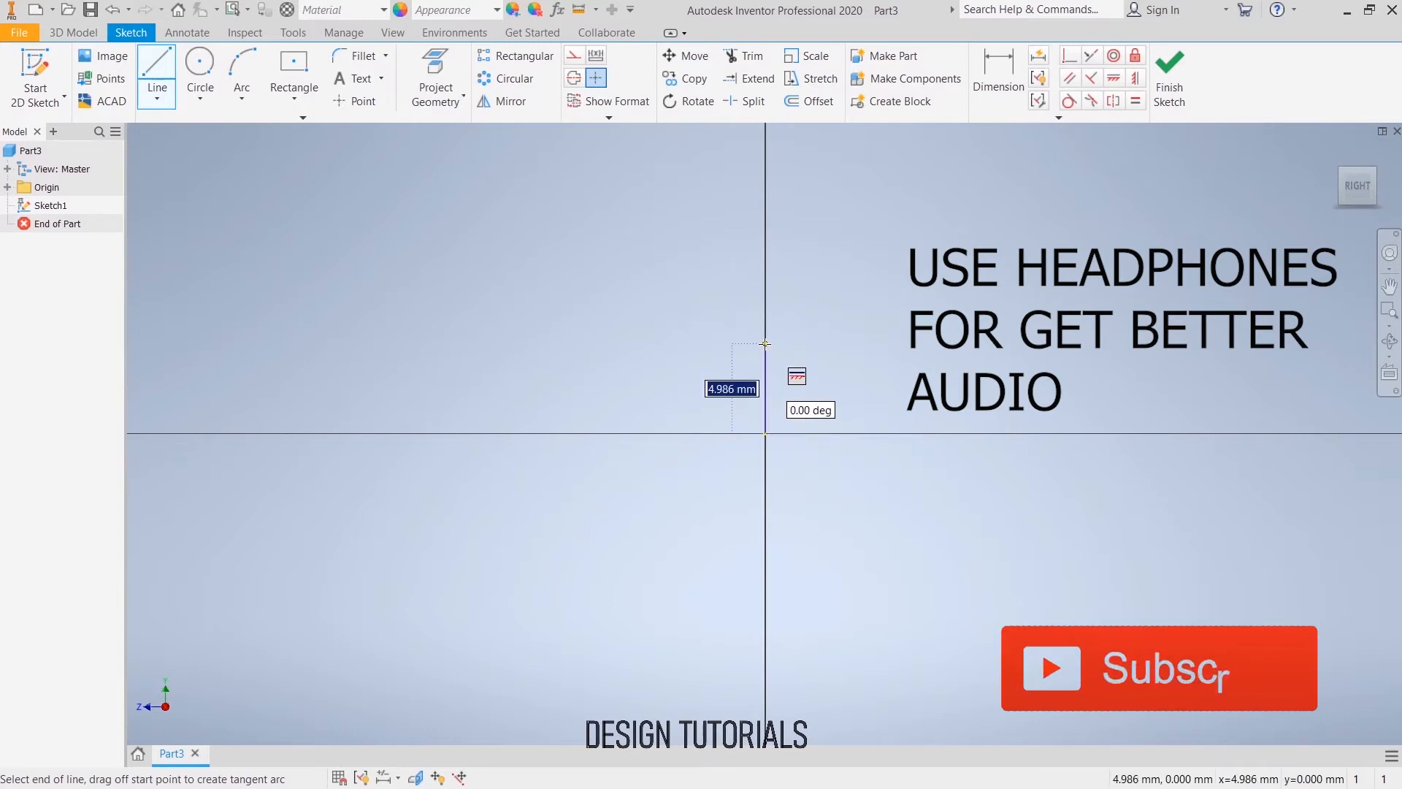
left_click(764, 343)
right_click(692, 291)
left_click(707, 264)
- Draw a 96 mm horizontal line from the origin, perpendicular to the 5 mm line
left_click(168, 66)
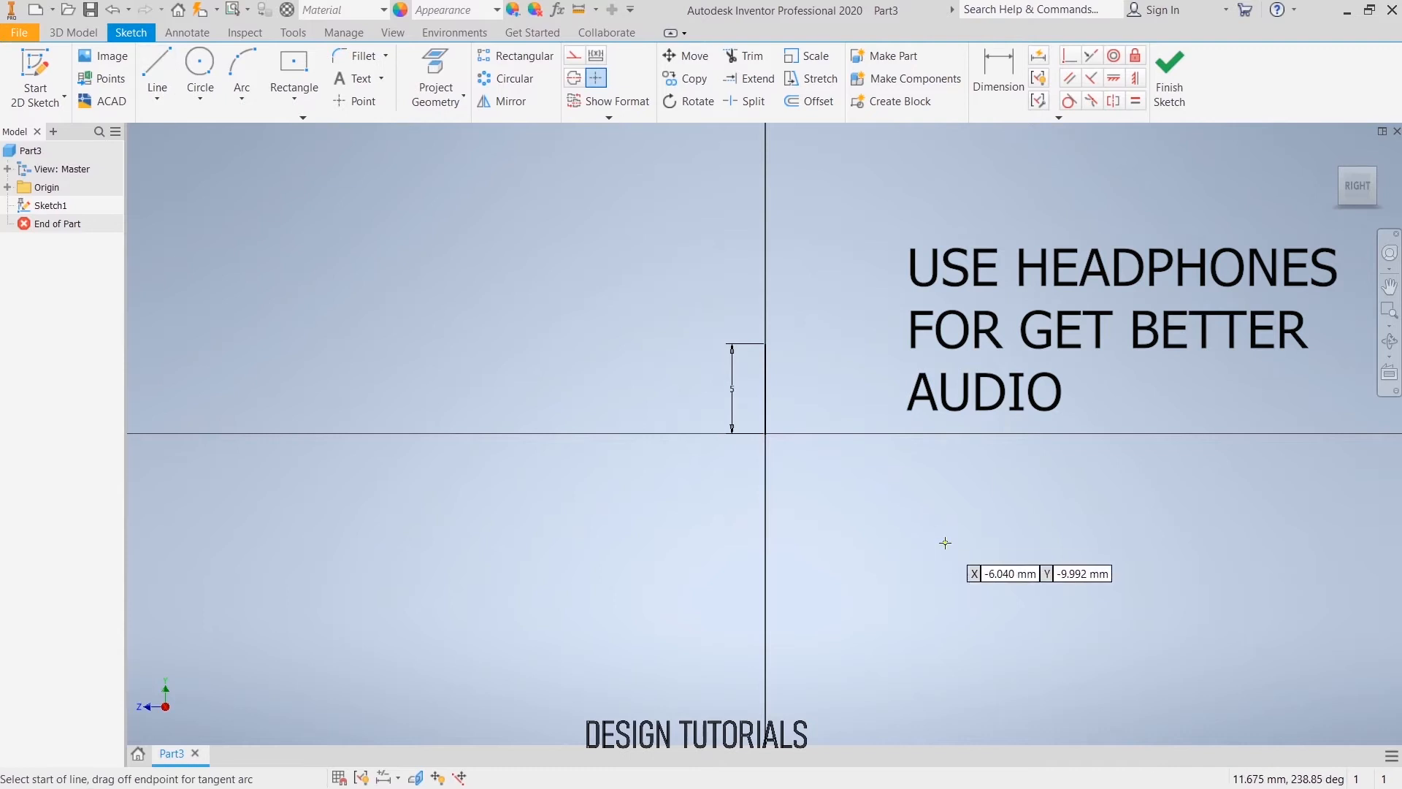
left_click(764, 434)
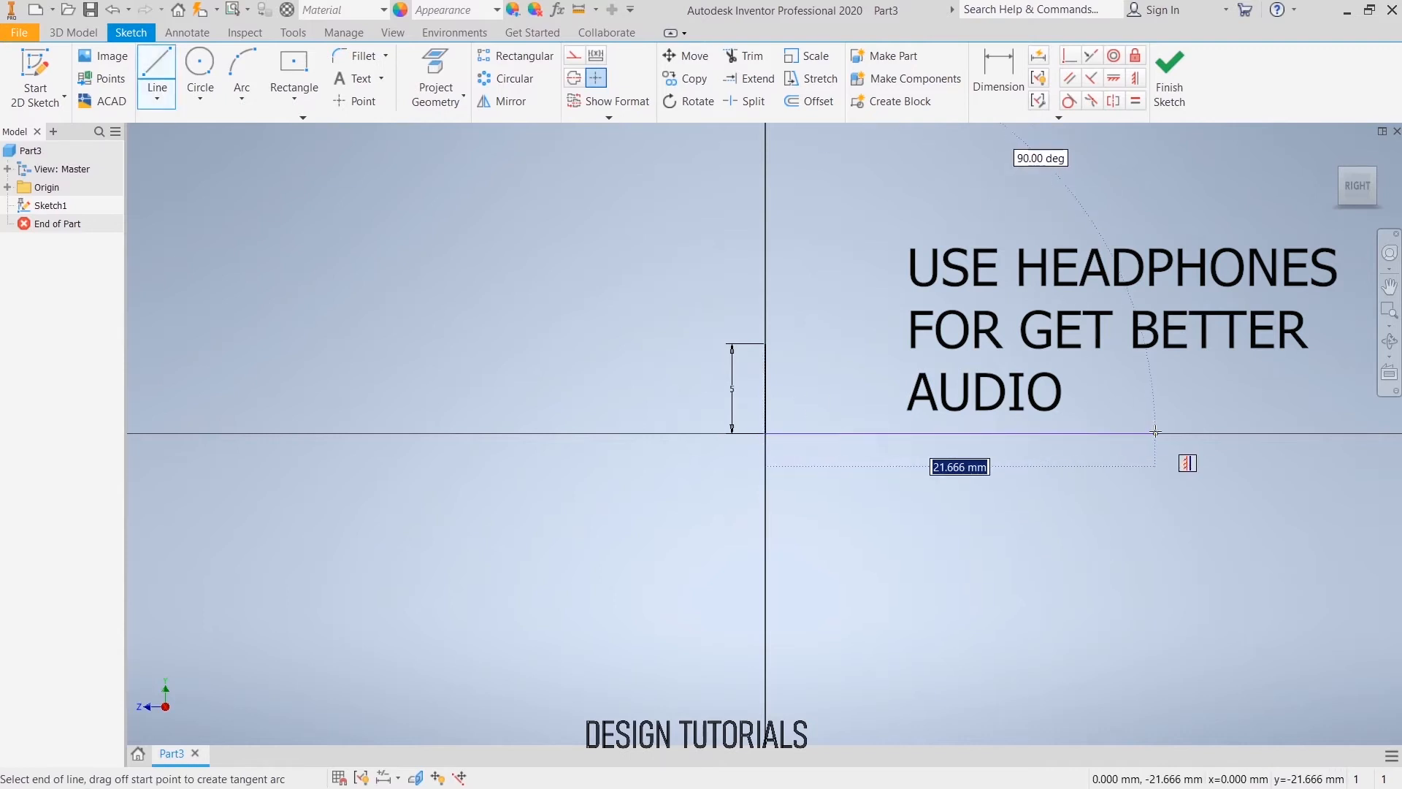
type("96")
key("Return")
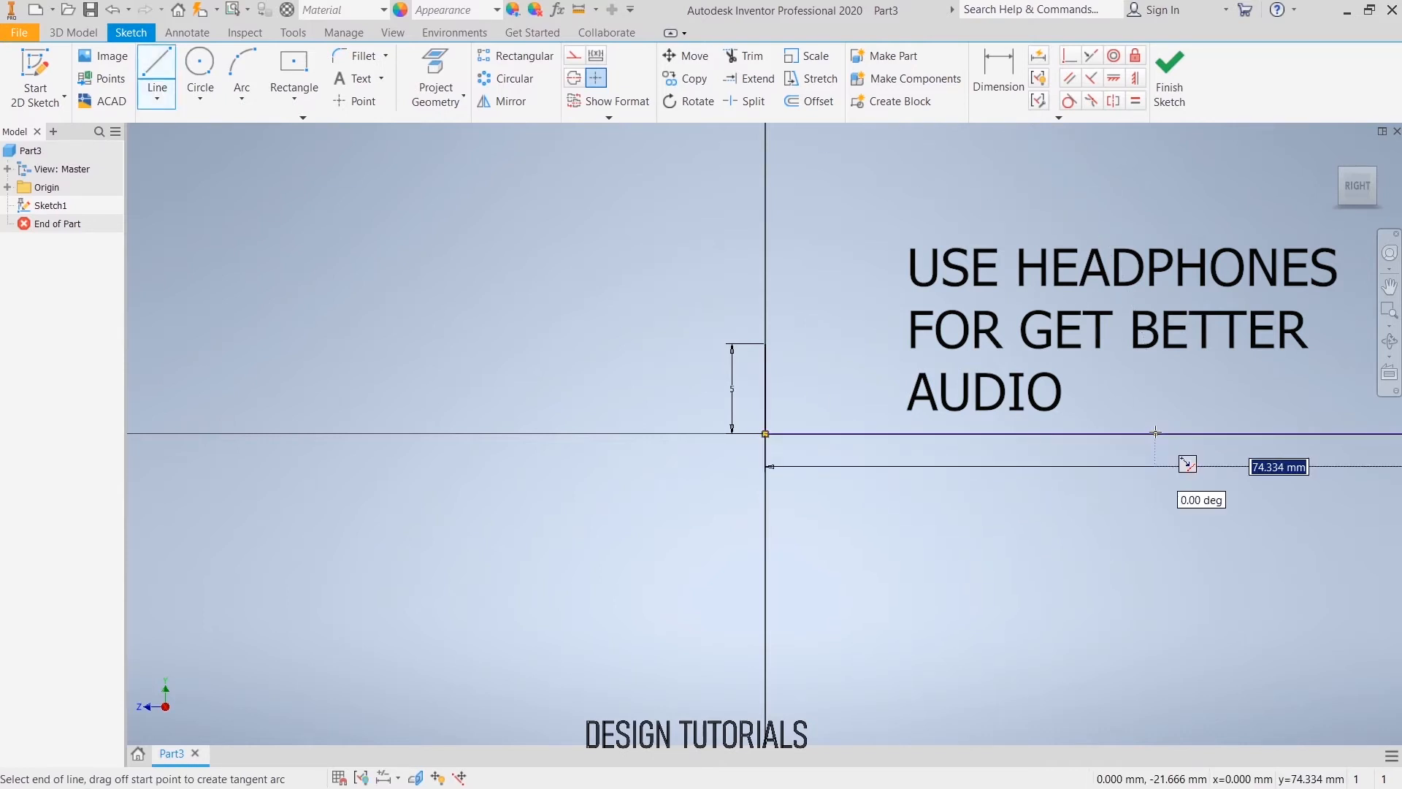
- Continue the profile from the far end of the 96 mm line with a vertical line of 11/2 mm and a 9 mm line back toward the origin side
scroll(1148, 433, "down", 5)
middle_click_drag(1147, 434, 364, 501)
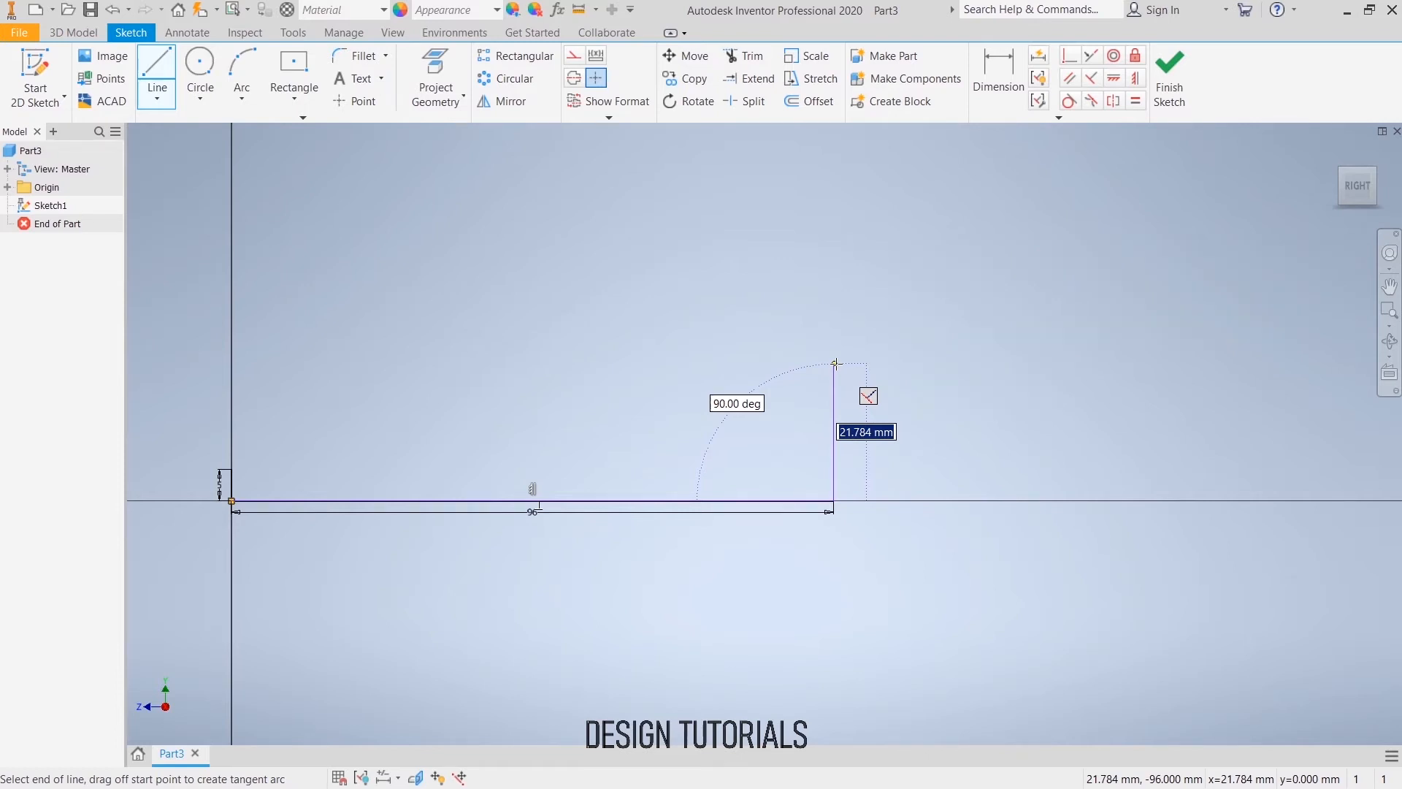
type("11/2")
key("Return")
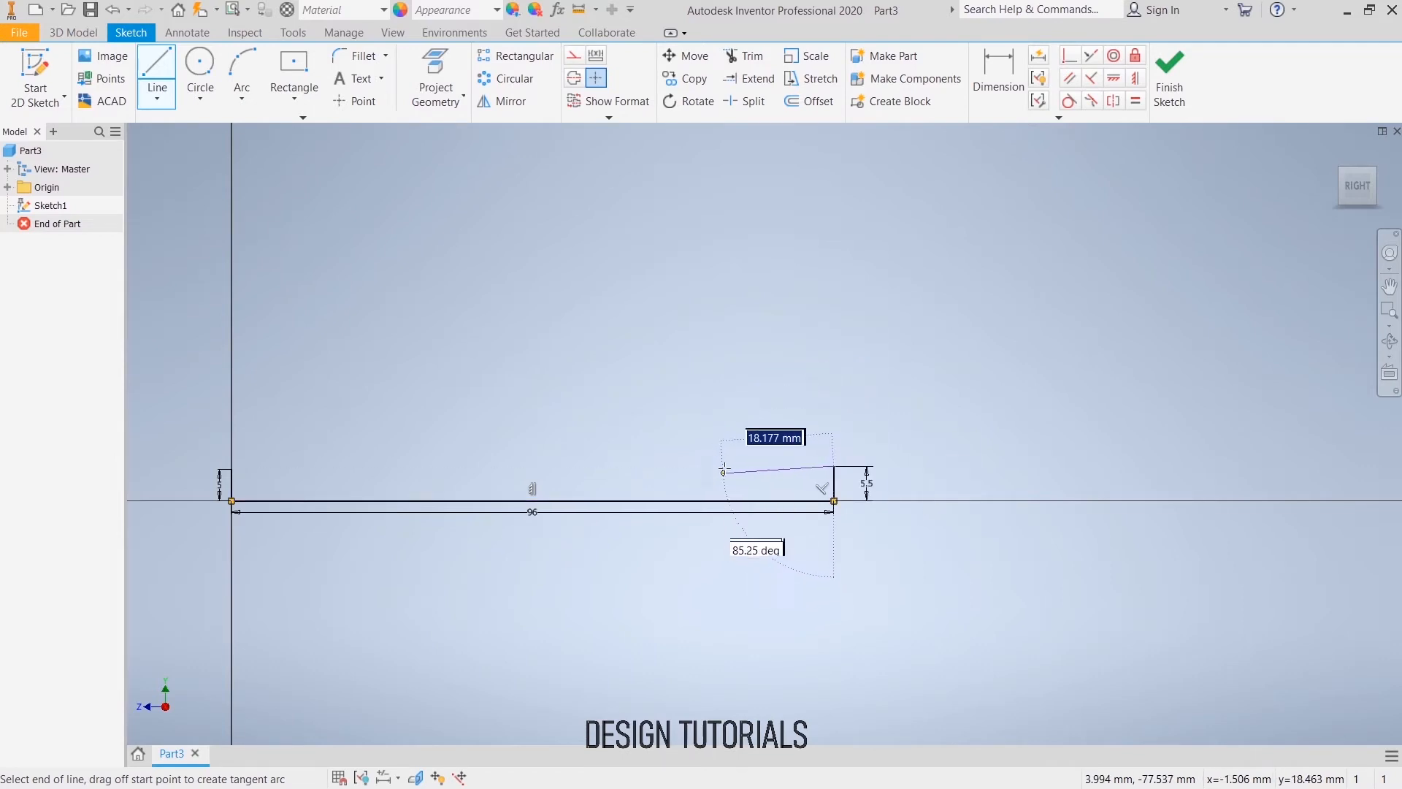
type("9")
key("Return")
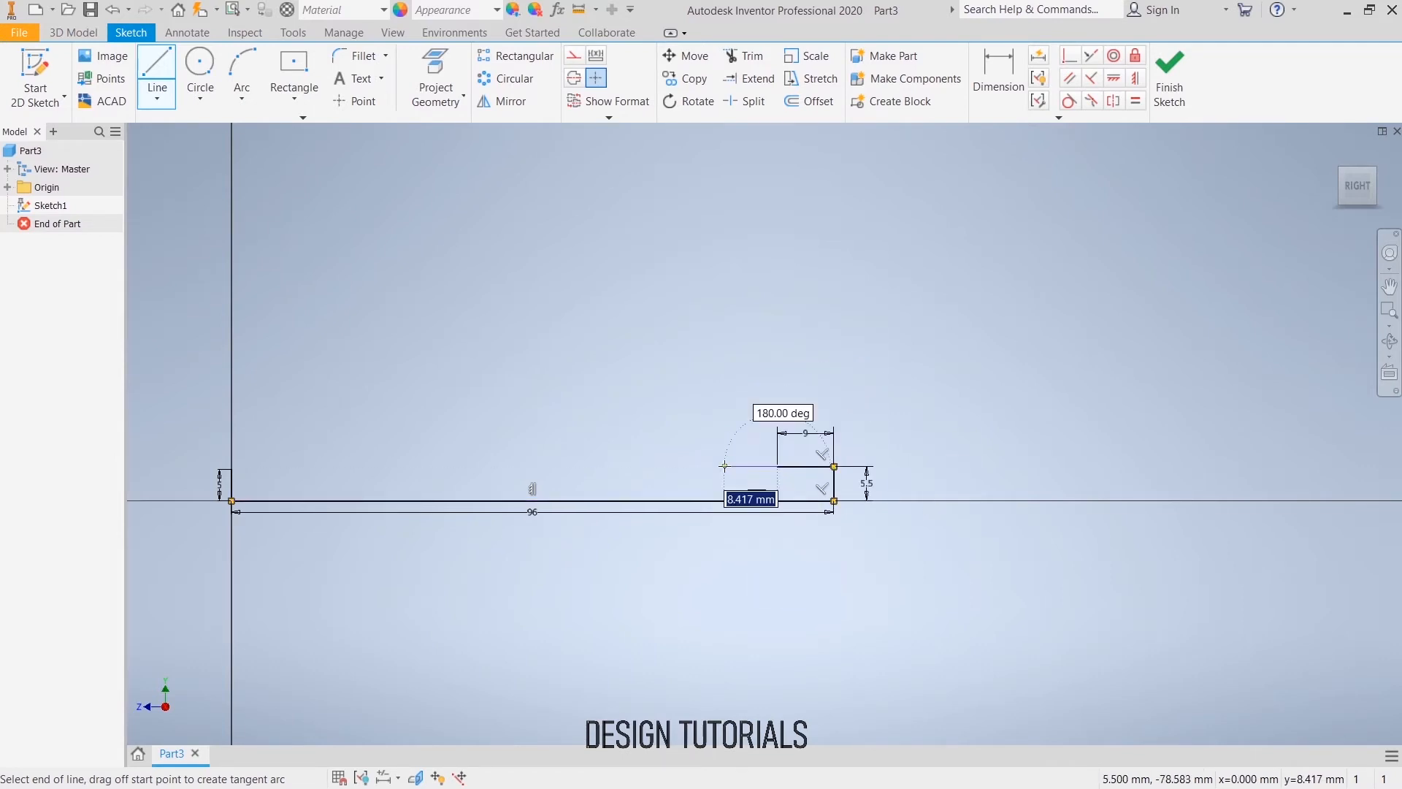
right_click(743, 356)
left_click(745, 306)
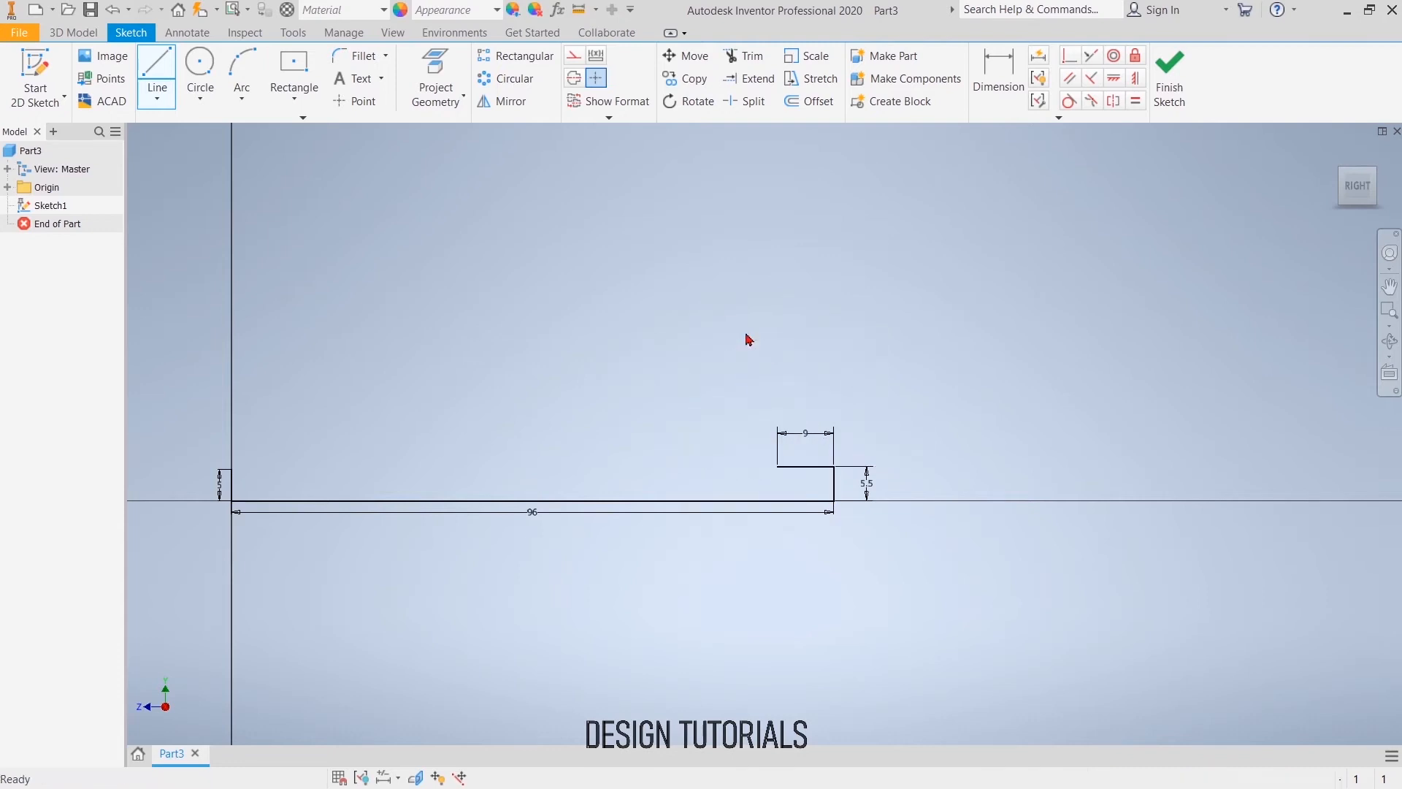
left_click(242, 73)
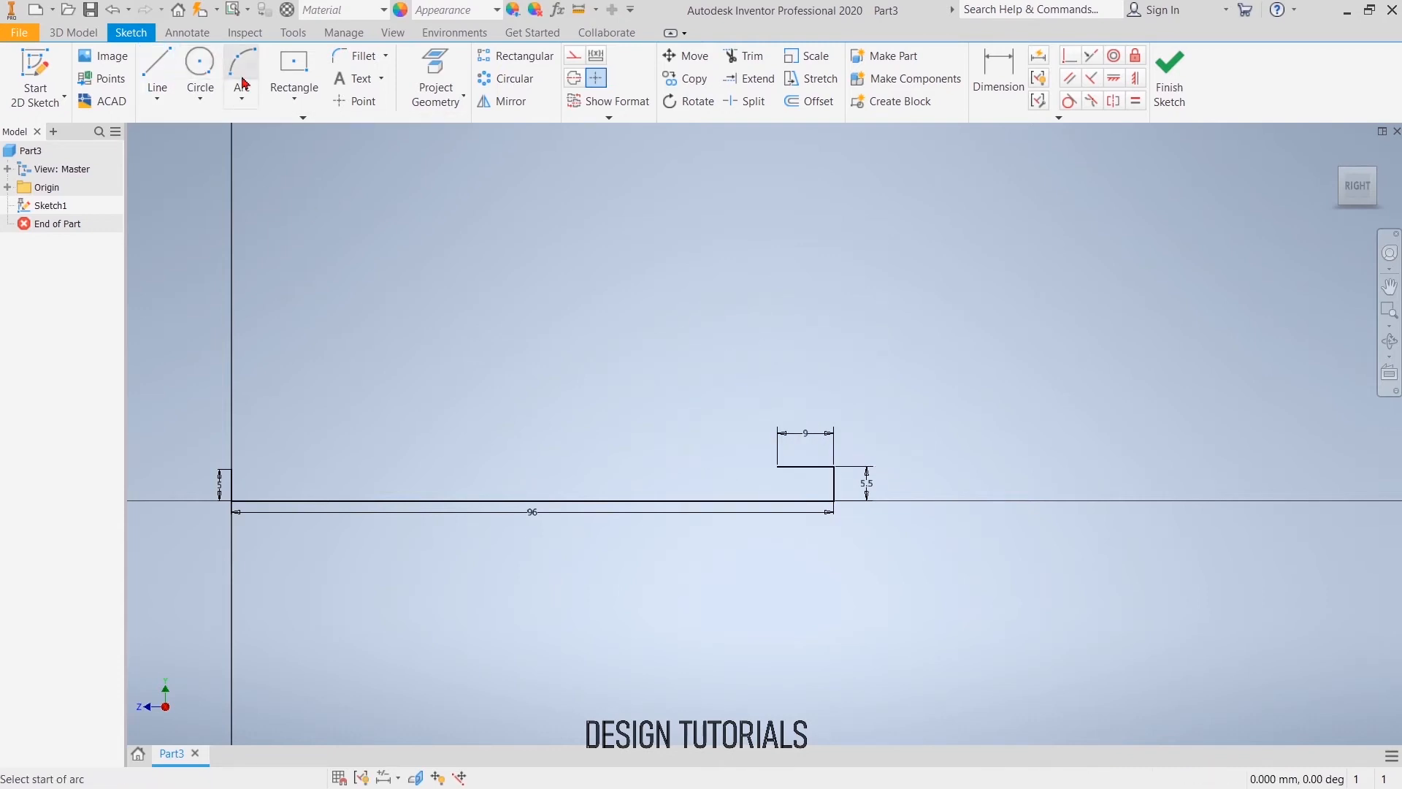
scroll(783, 471, "down", 10)
scroll(782, 471, "down", 3)
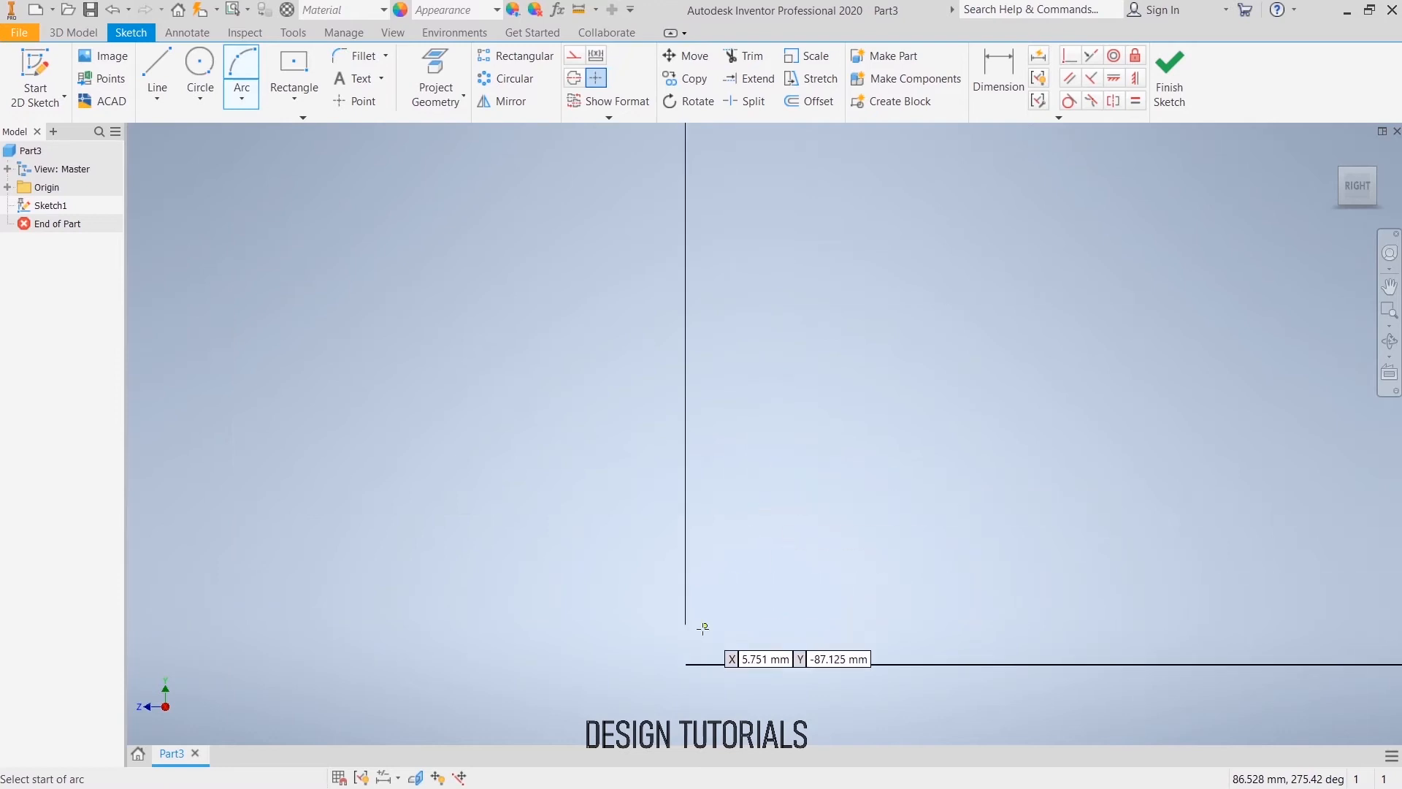
left_click(685, 664)
left_click(607, 525)
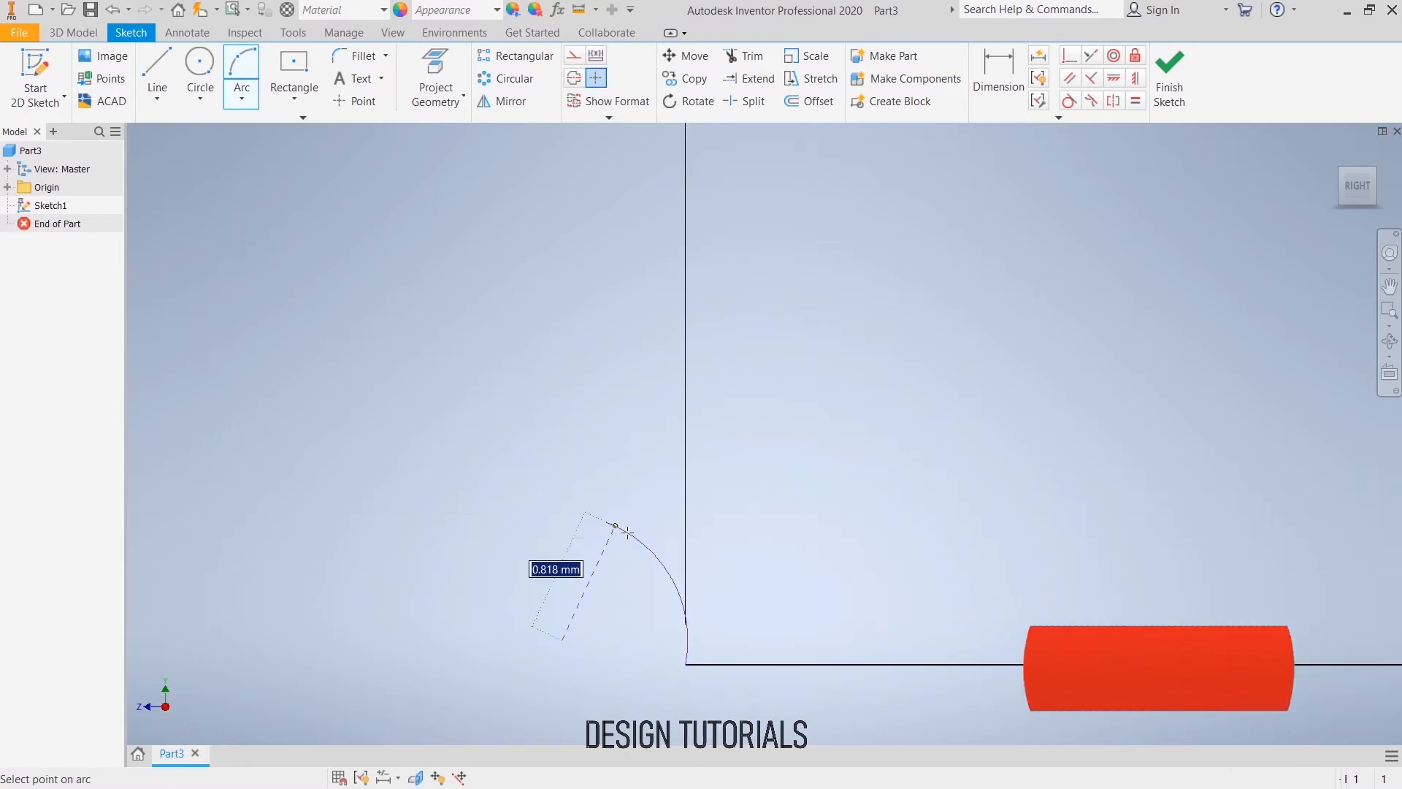
left_click(657, 553)
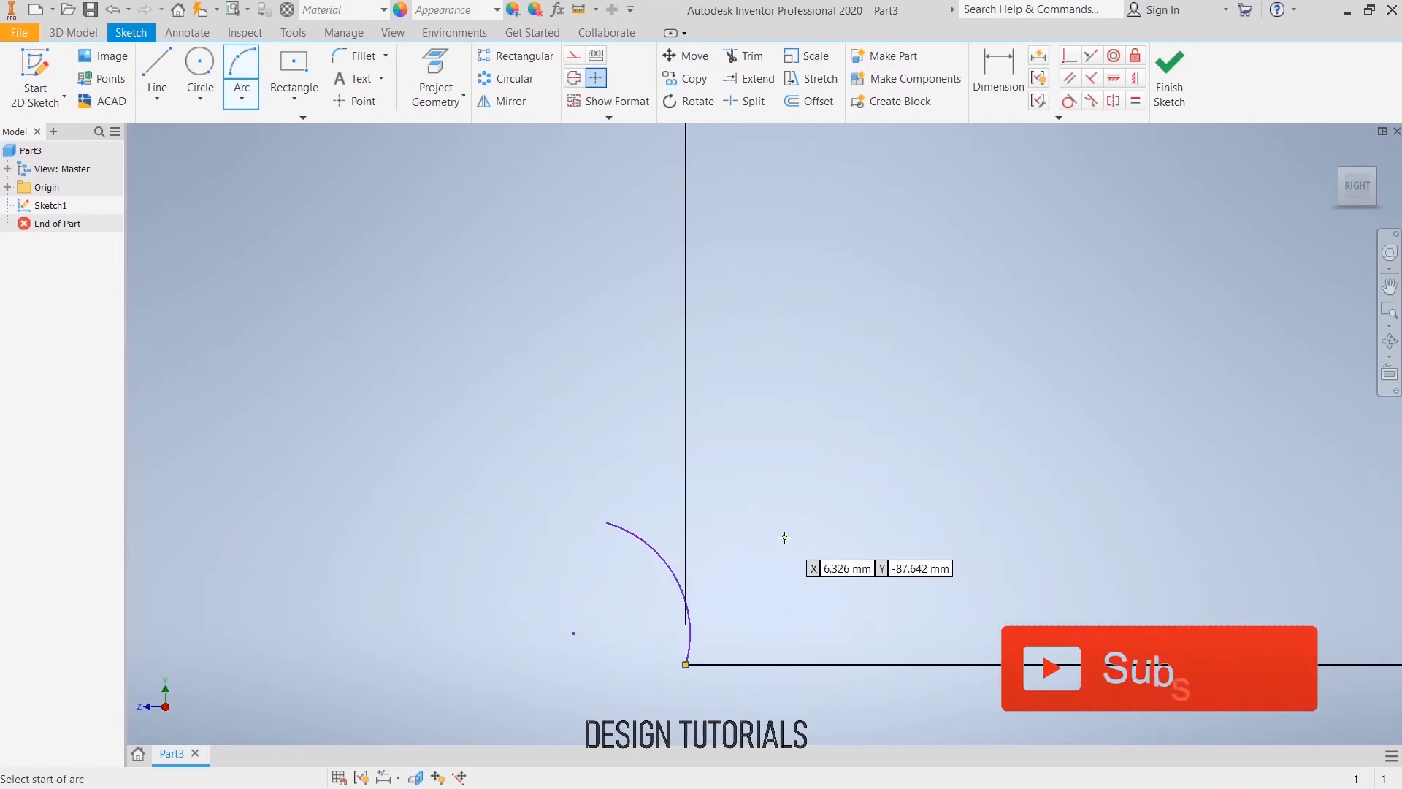
right_click(784, 537)
left_click(841, 540)
scroll(755, 575, "up", 3)
middle_click_drag(780, 547, 811, 334)
scroll(811, 333, "up", 3)
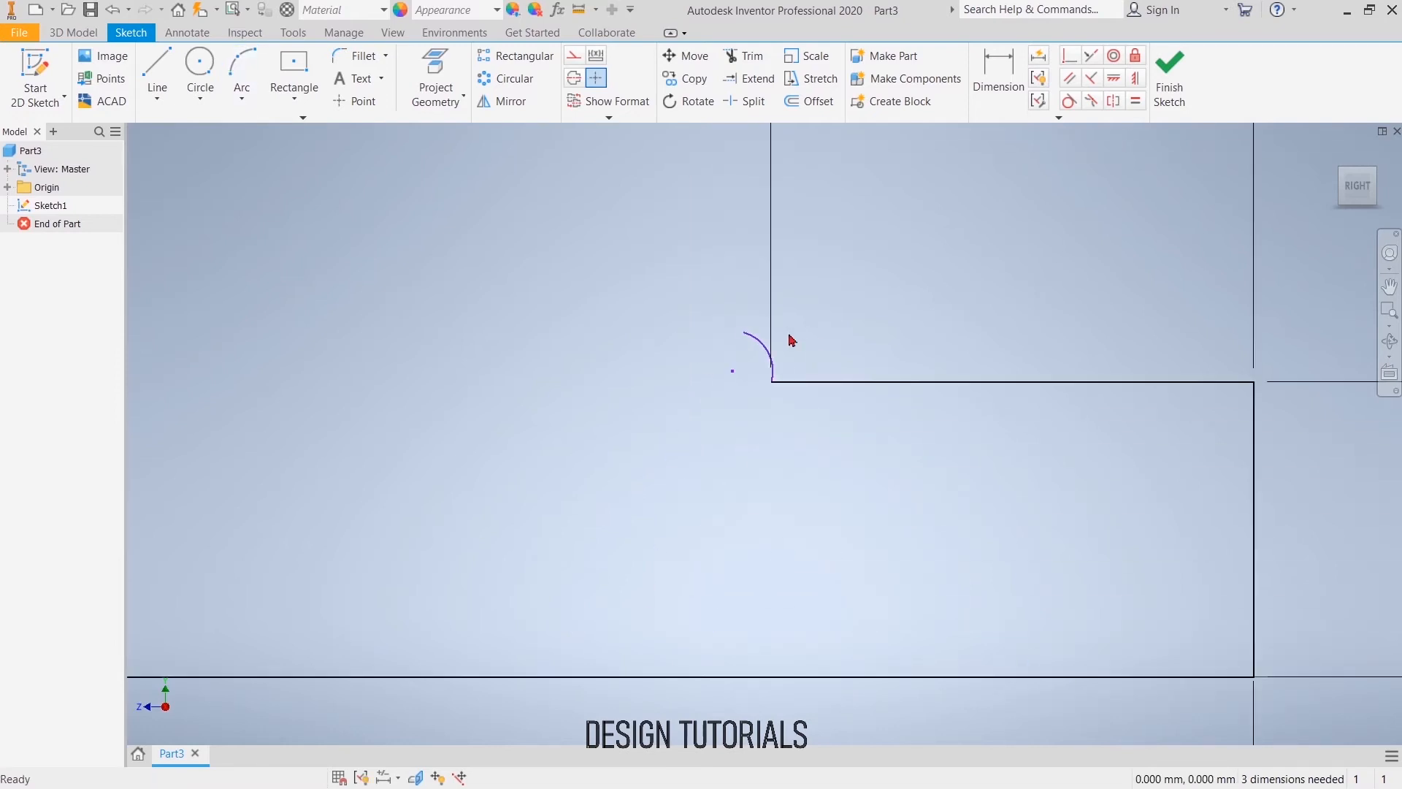
right_click(760, 352)
left_click(755, 297)
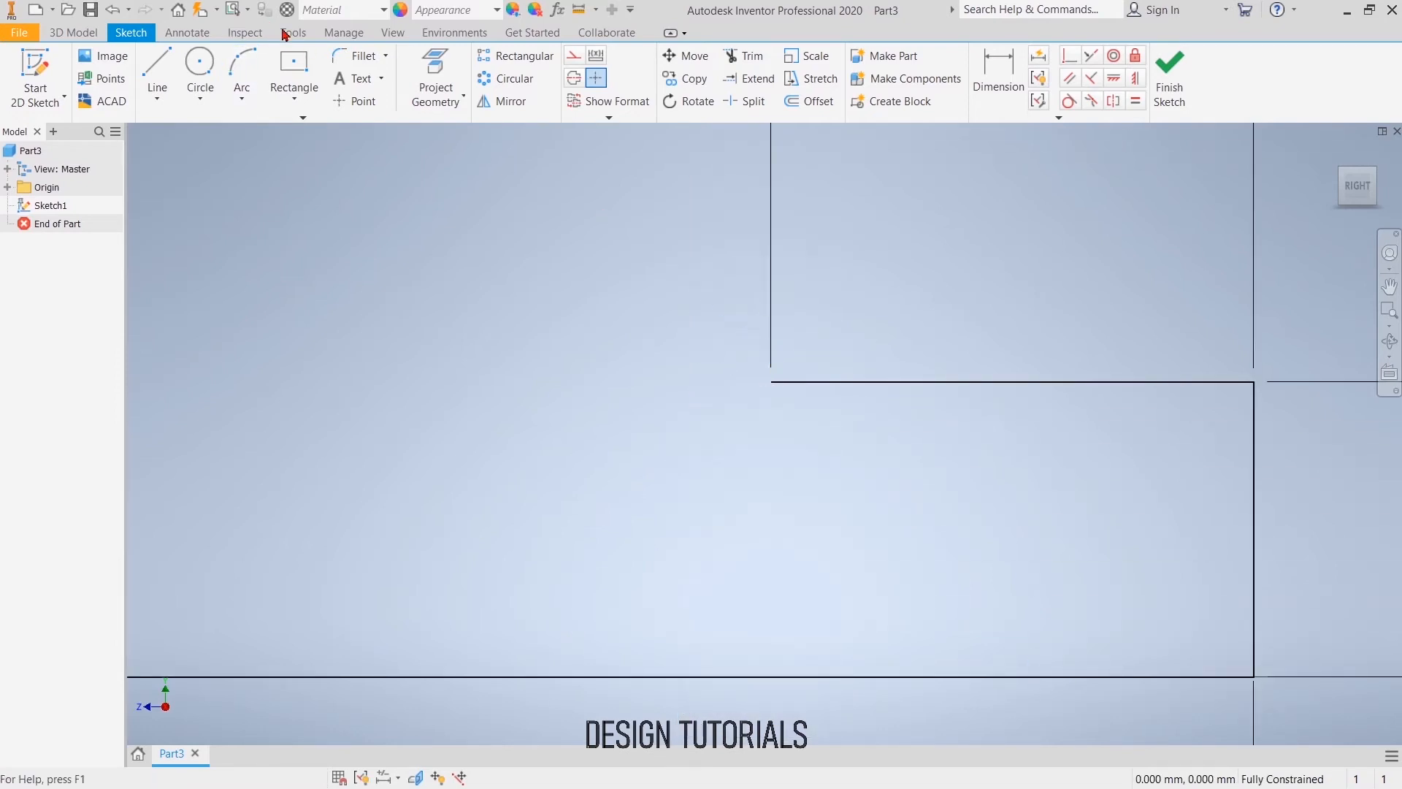
- Draw a three-point arc of about 2.64 mm radius rising from the free end of the 9 mm line and curving toward the origin side
left_click(239, 78)
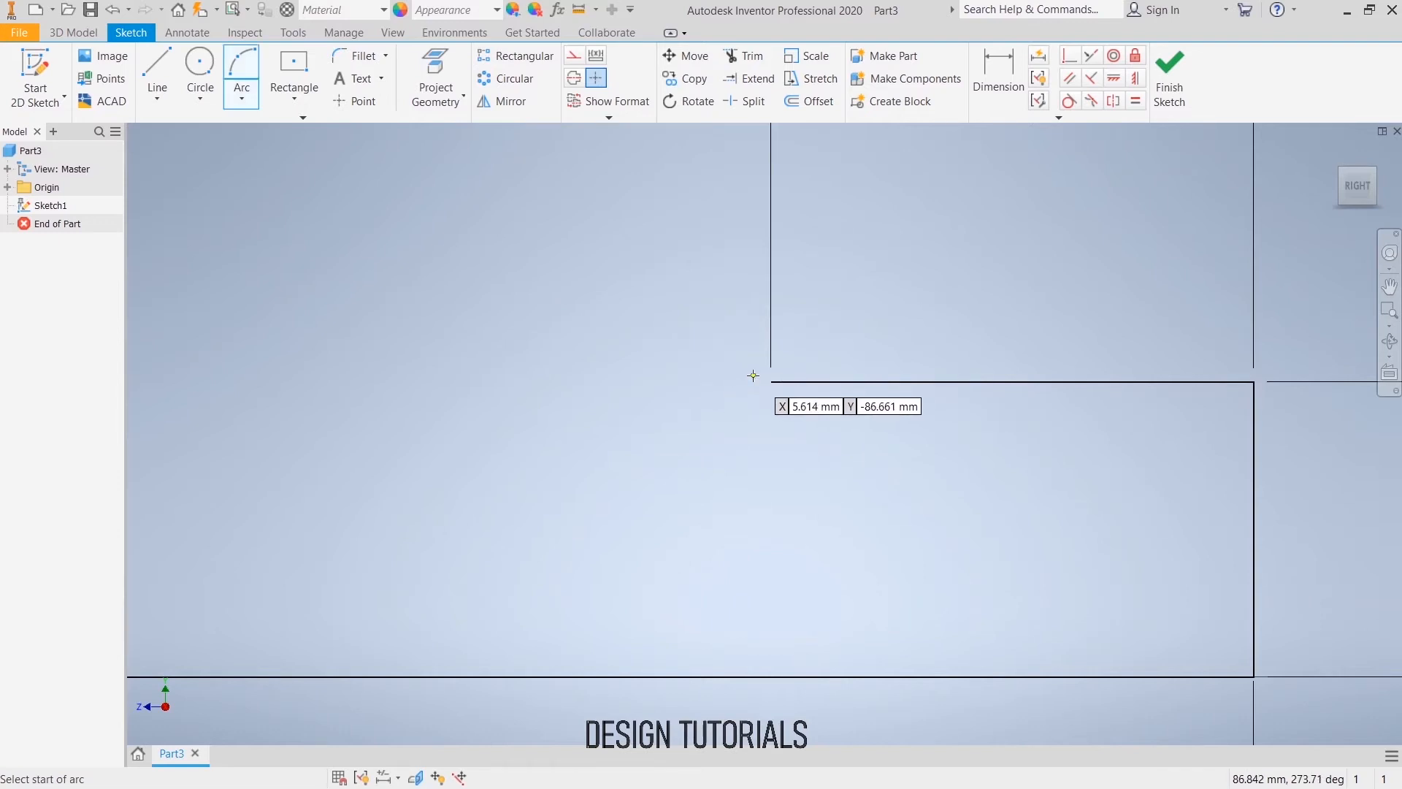
left_click(771, 381)
left_click(703, 268)
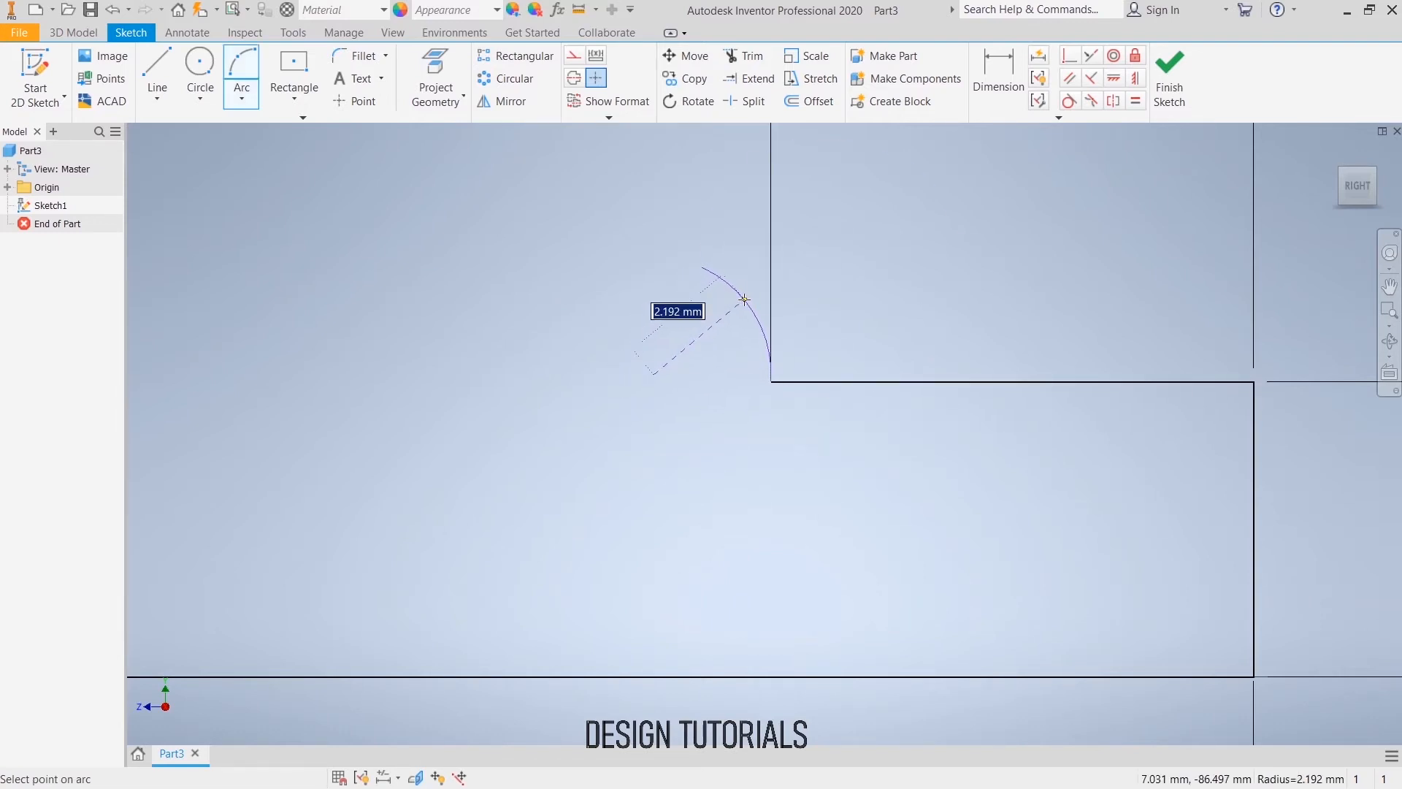
key("Escape")
right_click(817, 267)
left_click(890, 271)
- Dimension the arc at the end of the 9 mm line with a radius of 3 mm
left_click(998, 76)
left_click(736, 301)
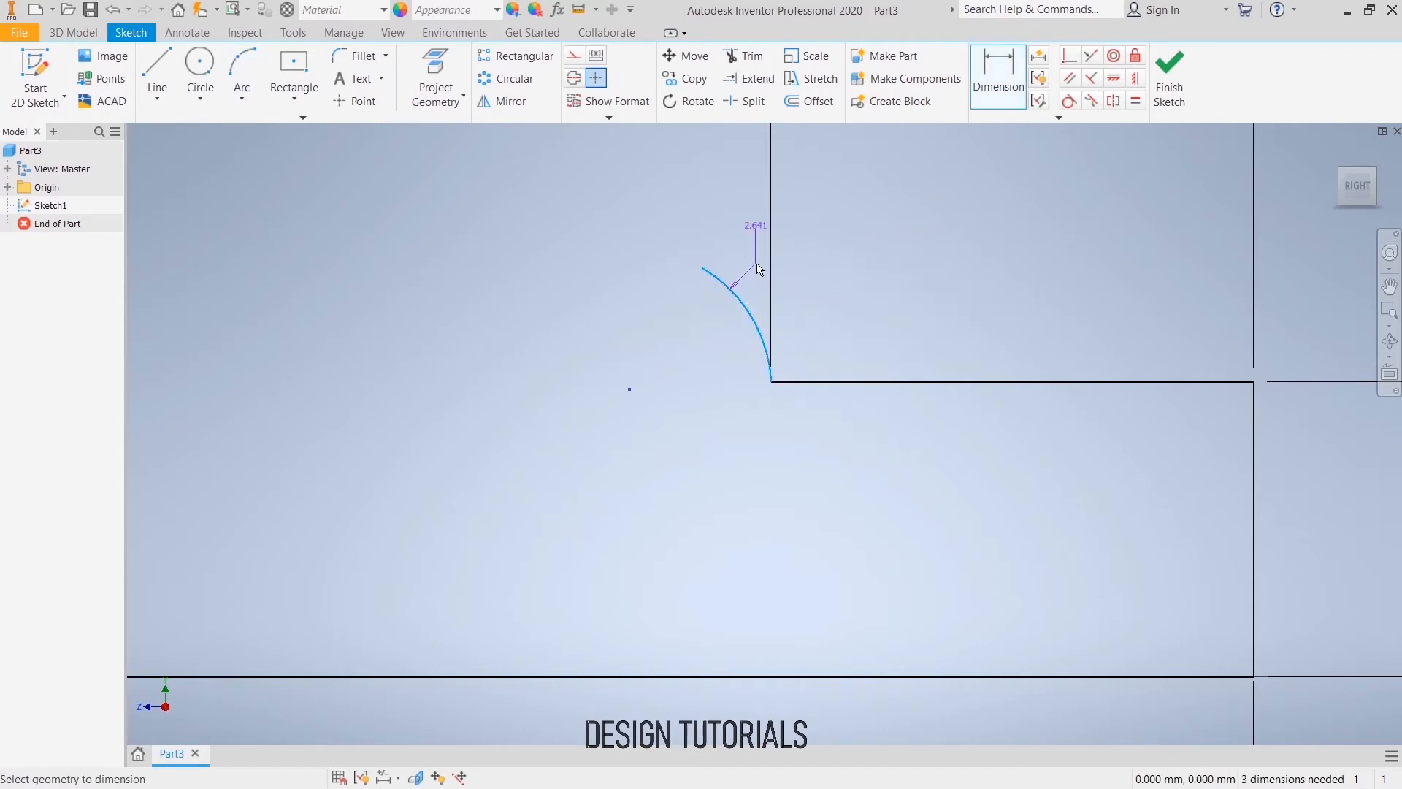
left_click(754, 225)
key("Return")
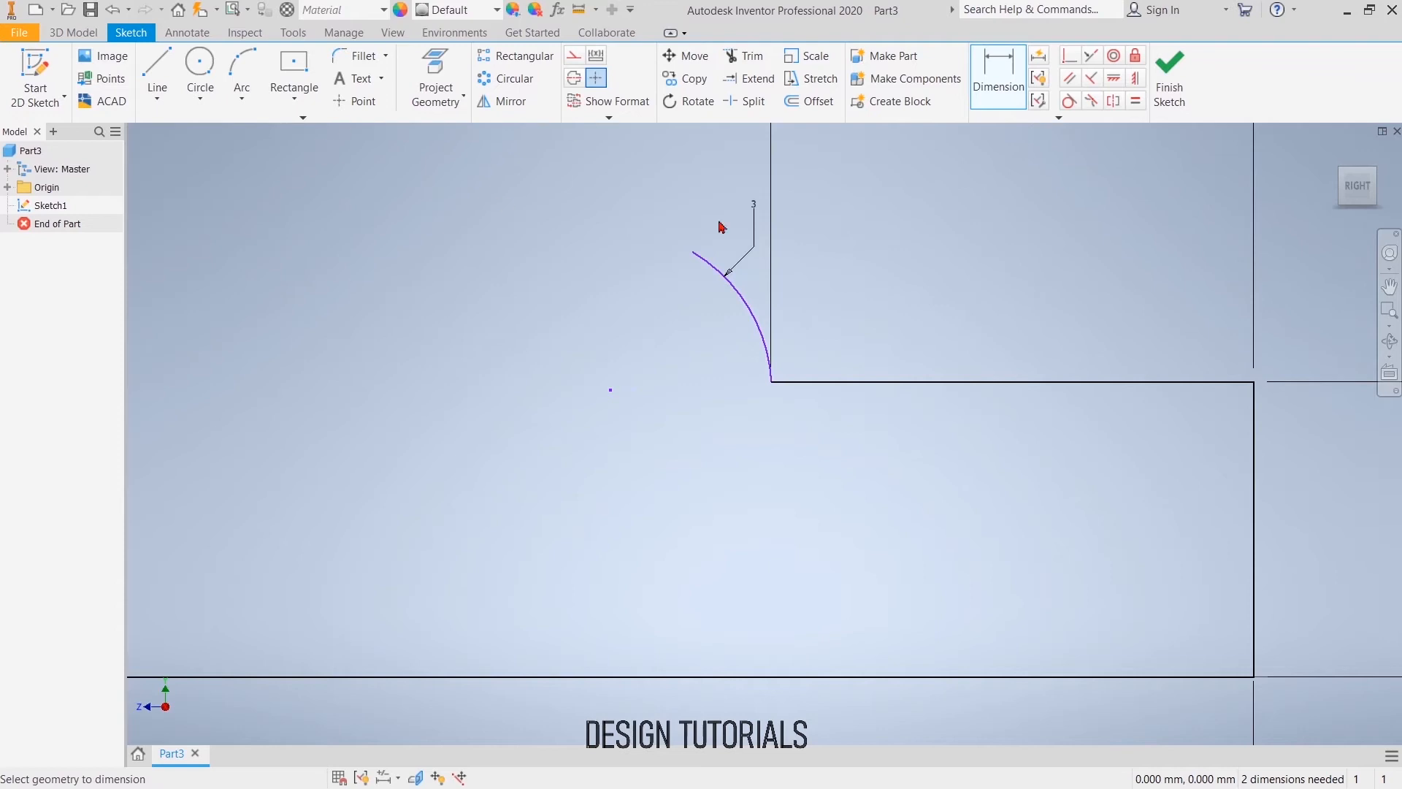
- Align the 3 mm arc's centre point with its free endpoint using a Horizontal constraint
left_click(1117, 83)
left_click(611, 393)
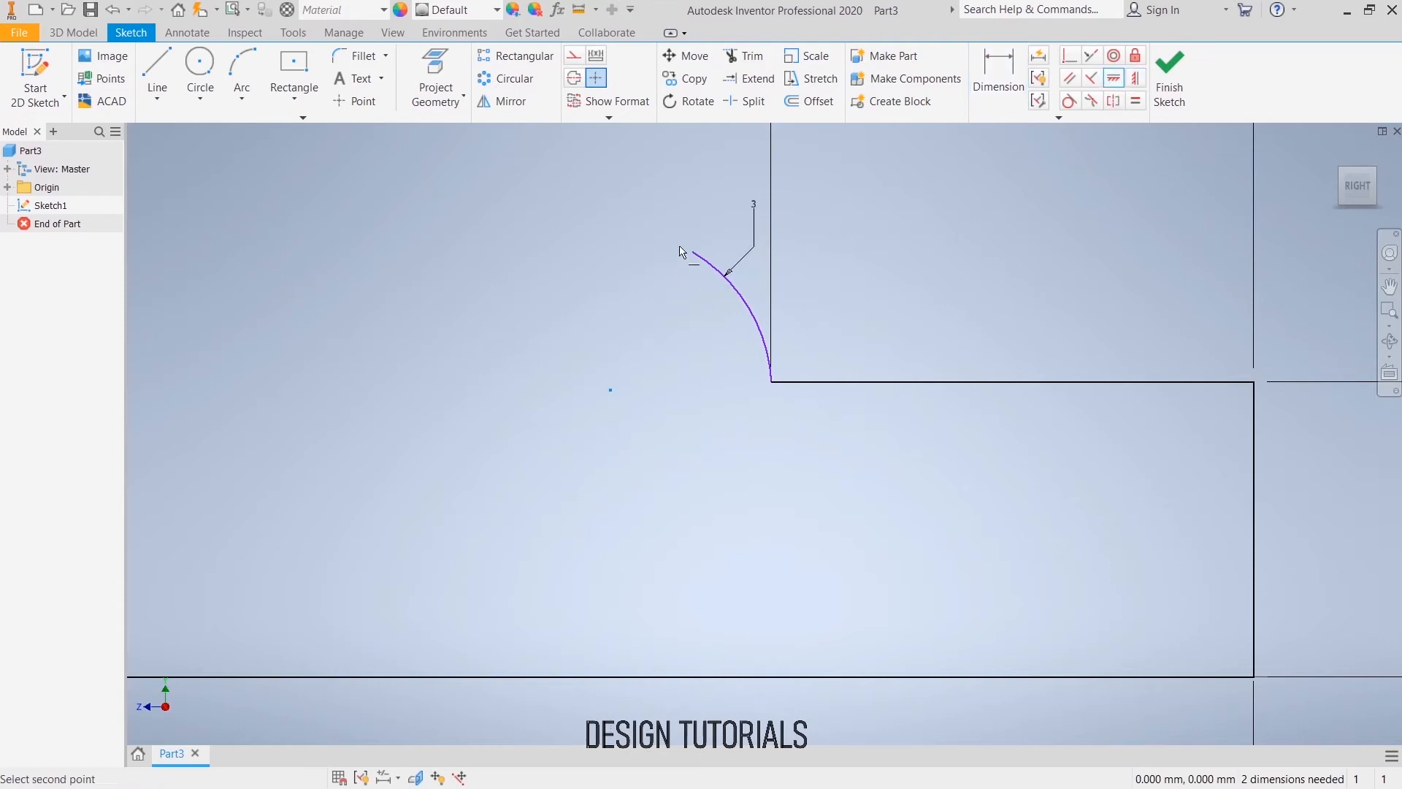
left_click(694, 256)
key("Escape")
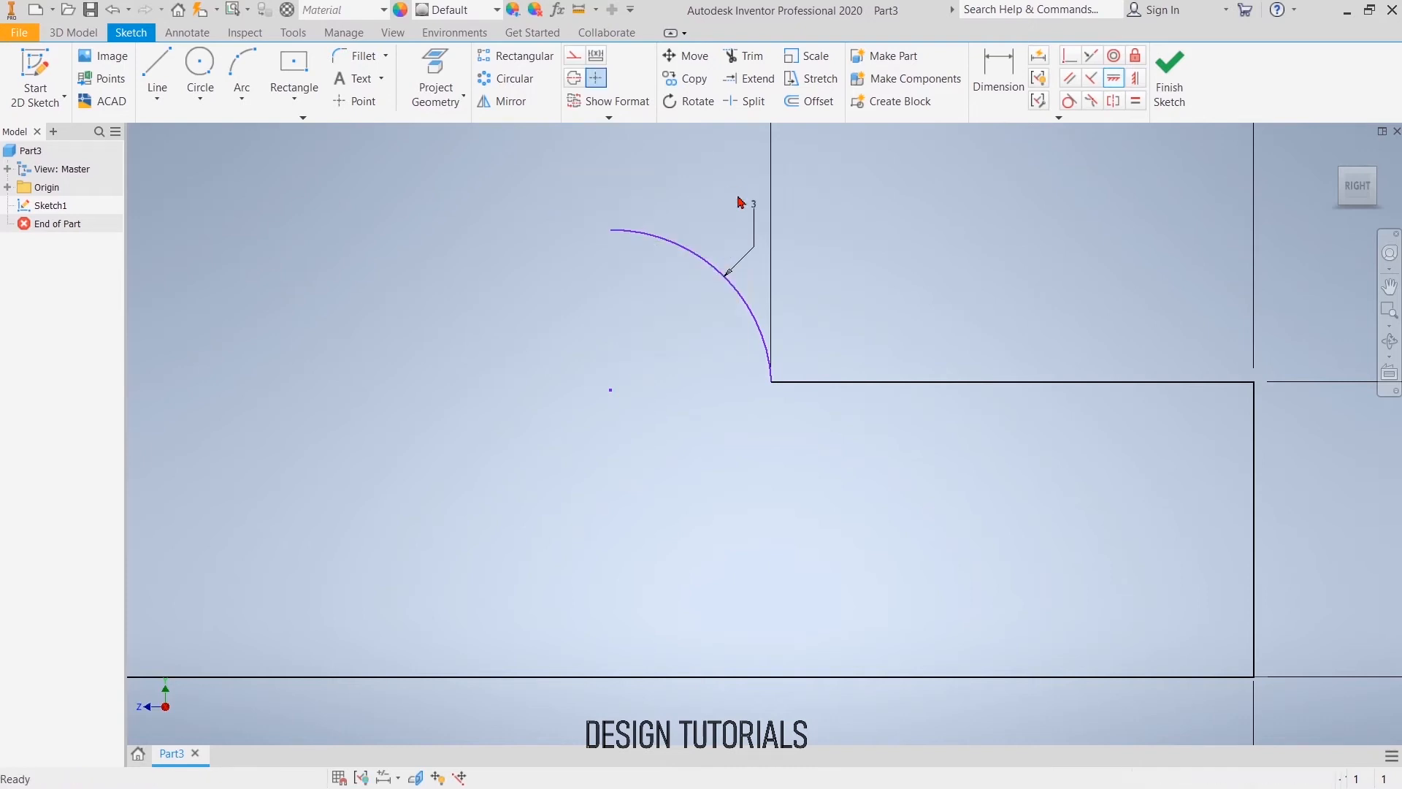
- Dimension the height from the 96 mm line to the 3 mm arc's free endpoint as 15/2 mm
left_click(997, 69)
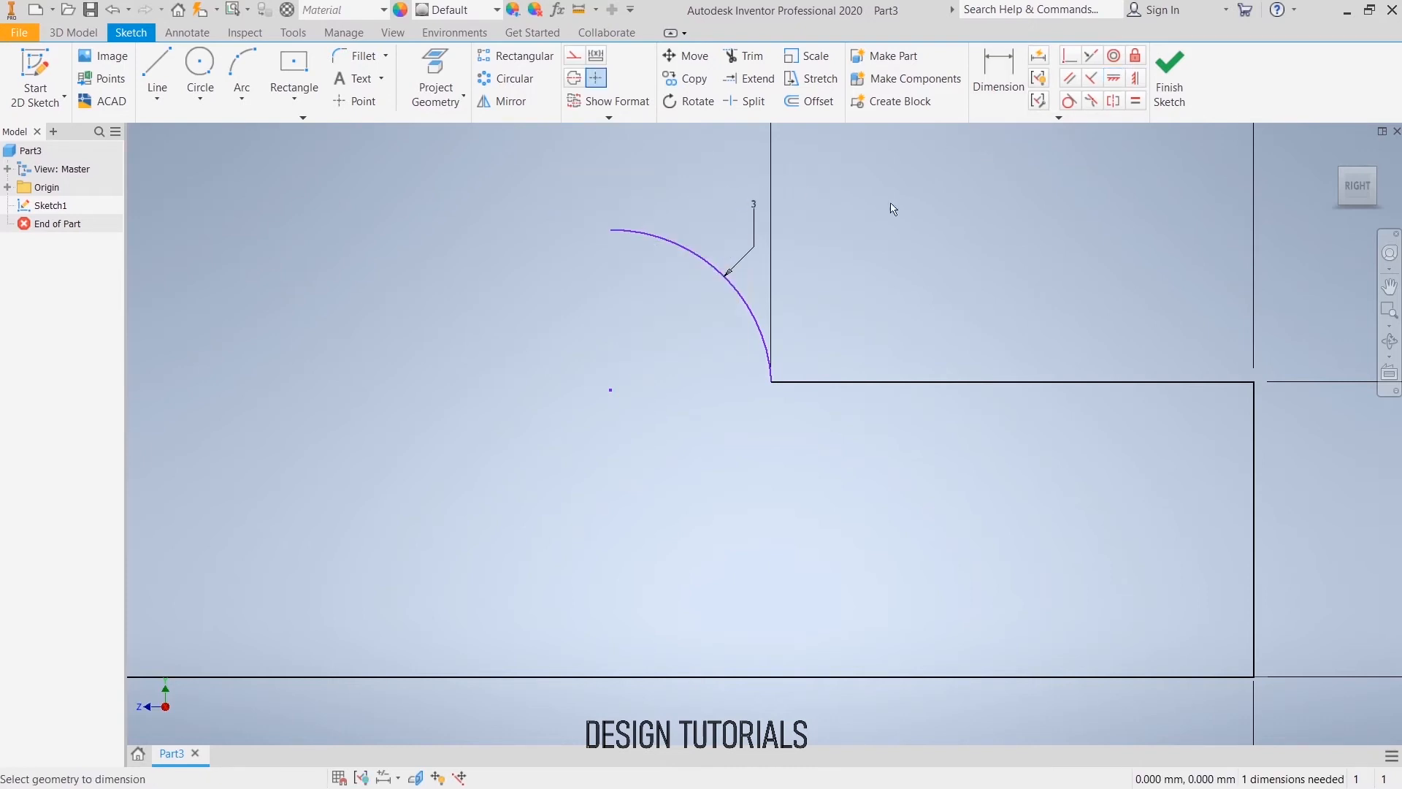
left_click(599, 677)
left_click(612, 231)
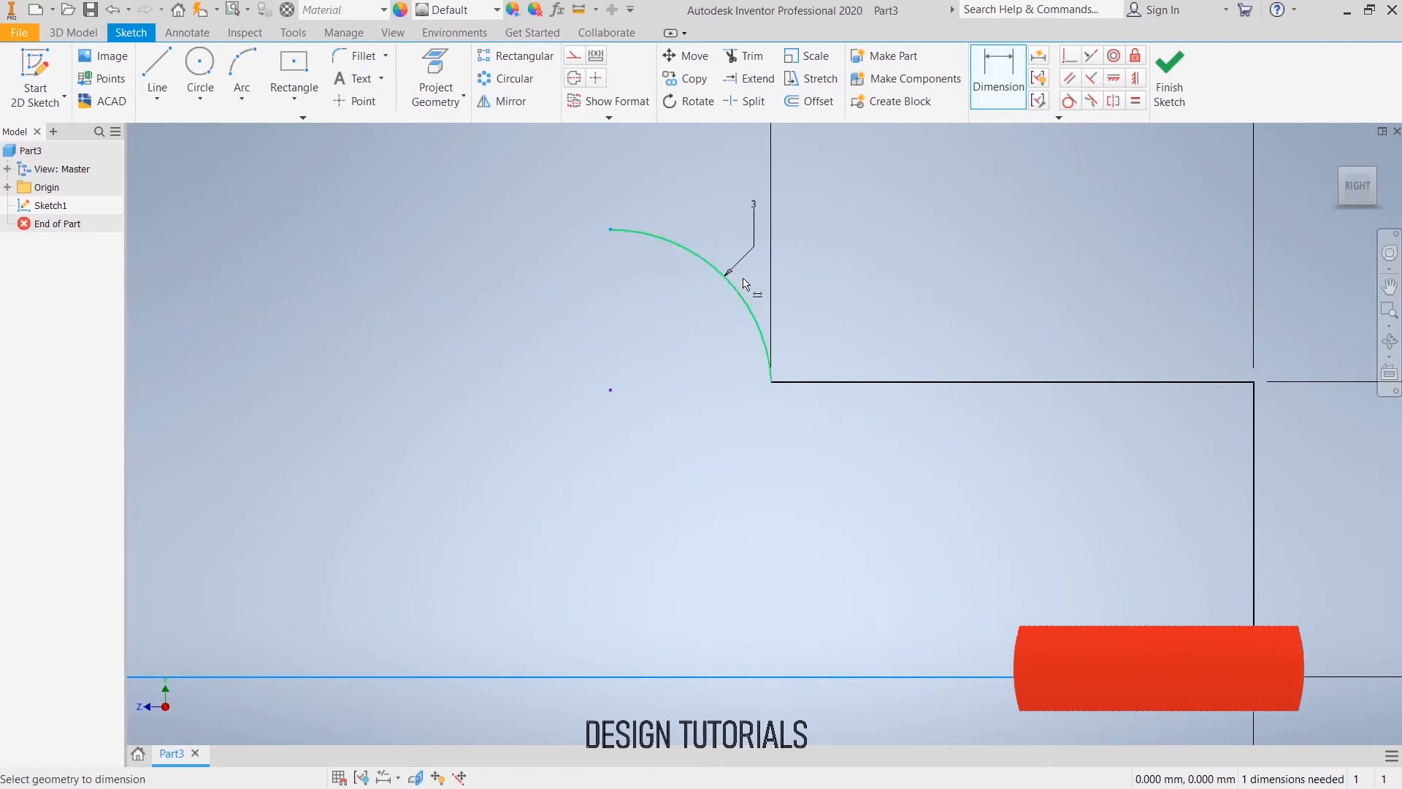
left_click(885, 286)
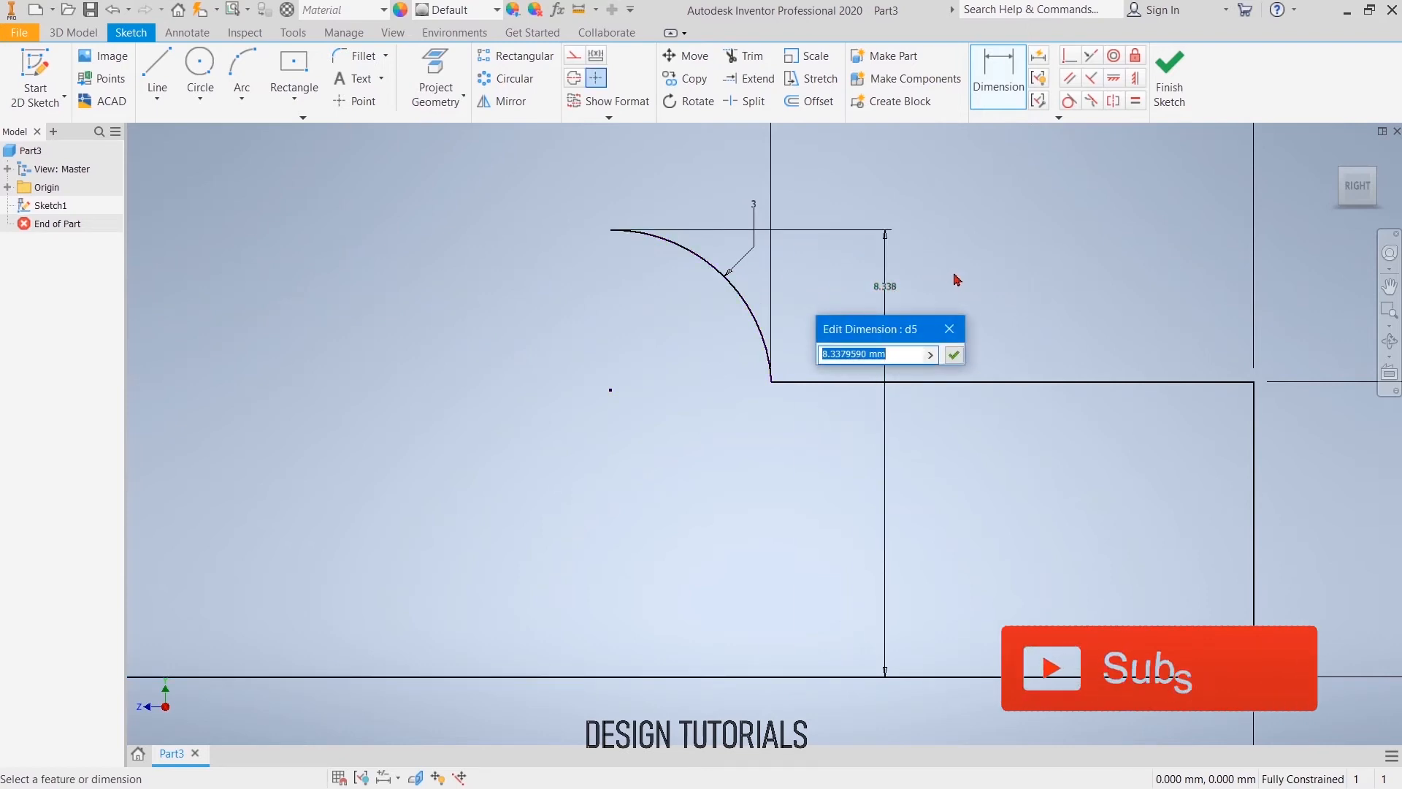
type("15/2")
key("Return")
- Draw a three-point arc from the upper end of the 5 mm line, bulging outward and ending above the 96 mm line
scroll(501, 379, "down", 5)
mouse_move(501, 378)
middle_mouse_down()
mouse_move(491, 402)
mouse_move(691, 397)
middle_mouse_up()
middle_click_drag(424, 387, 626, 388)
scroll(626, 388, "down", 5)
middle_click_drag(445, 378, 853, 383)
scroll(758, 363, "up", 3)
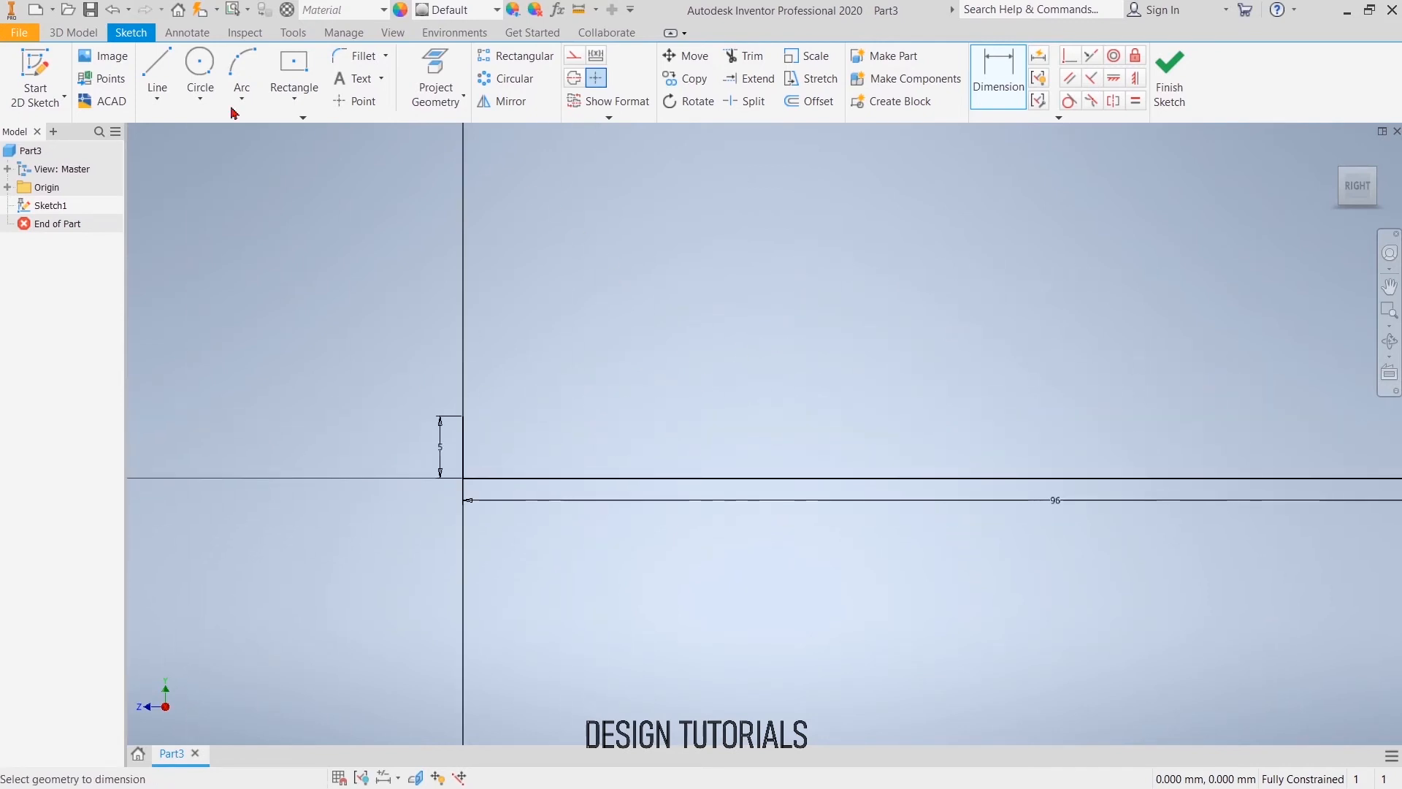
left_click(240, 77)
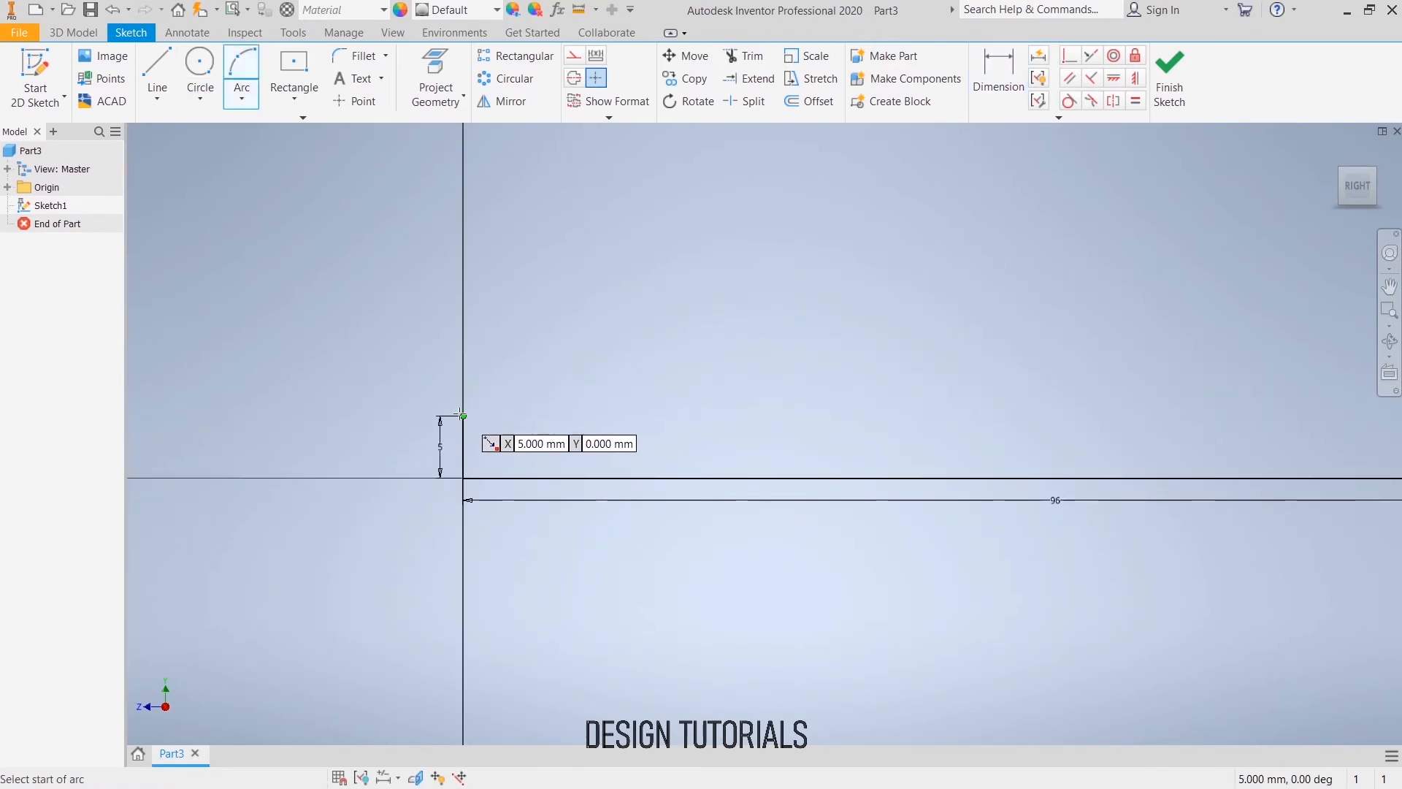
left_click(462, 415)
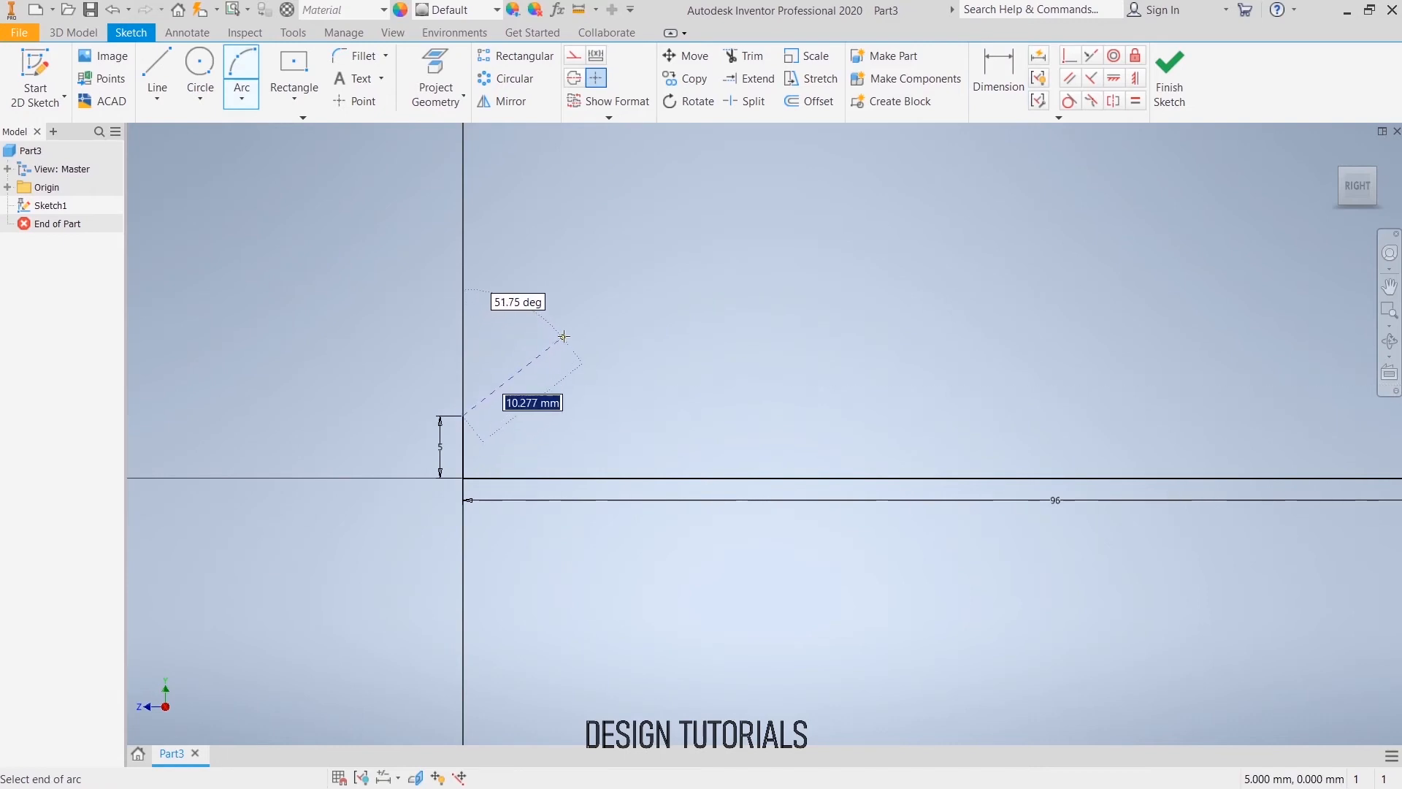
left_click(576, 316)
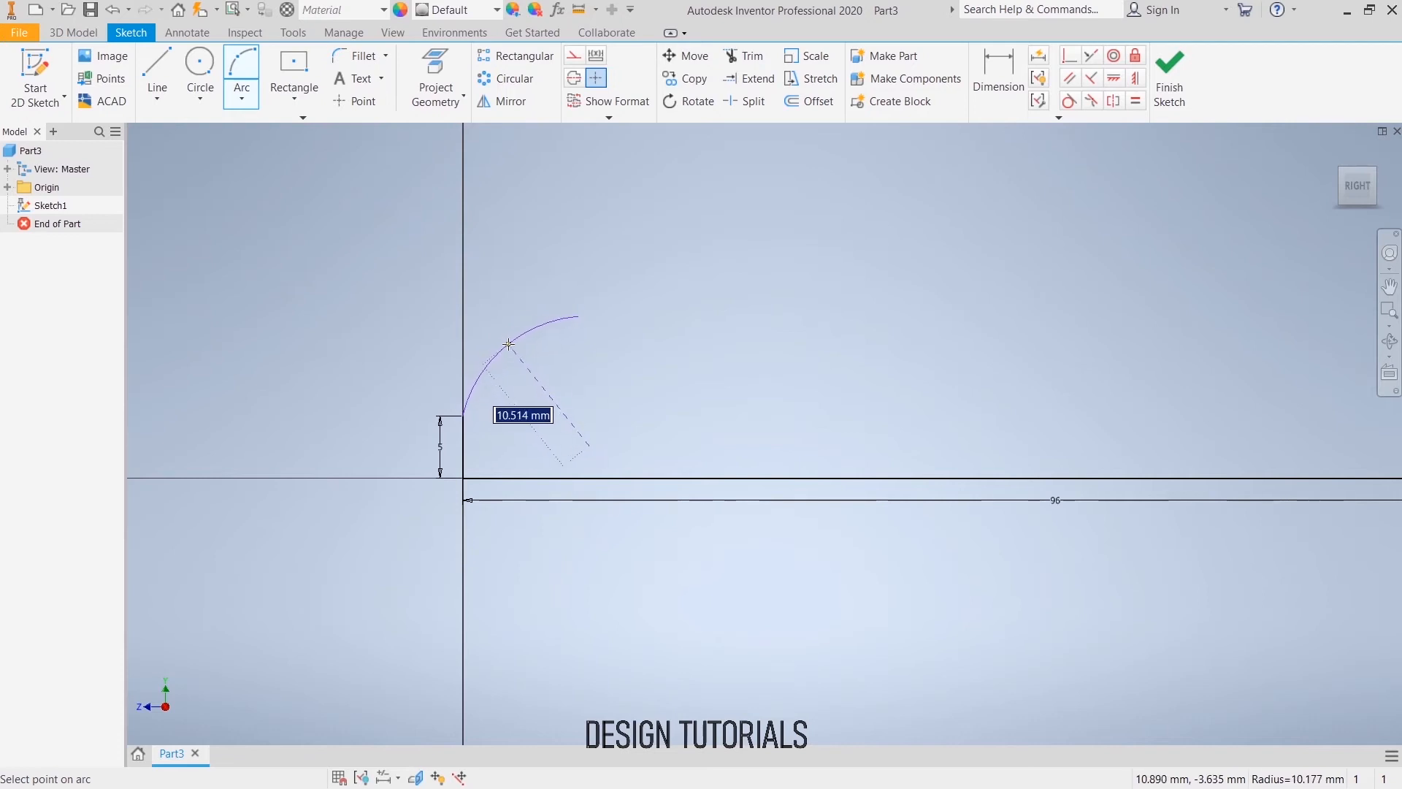
left_click(512, 349)
right_click(610, 371)
left_click(604, 322)
- Dimension the height of the large end arc's centre point above the 96 mm line as 3 mm
left_click(998, 73)
left_click(616, 480)
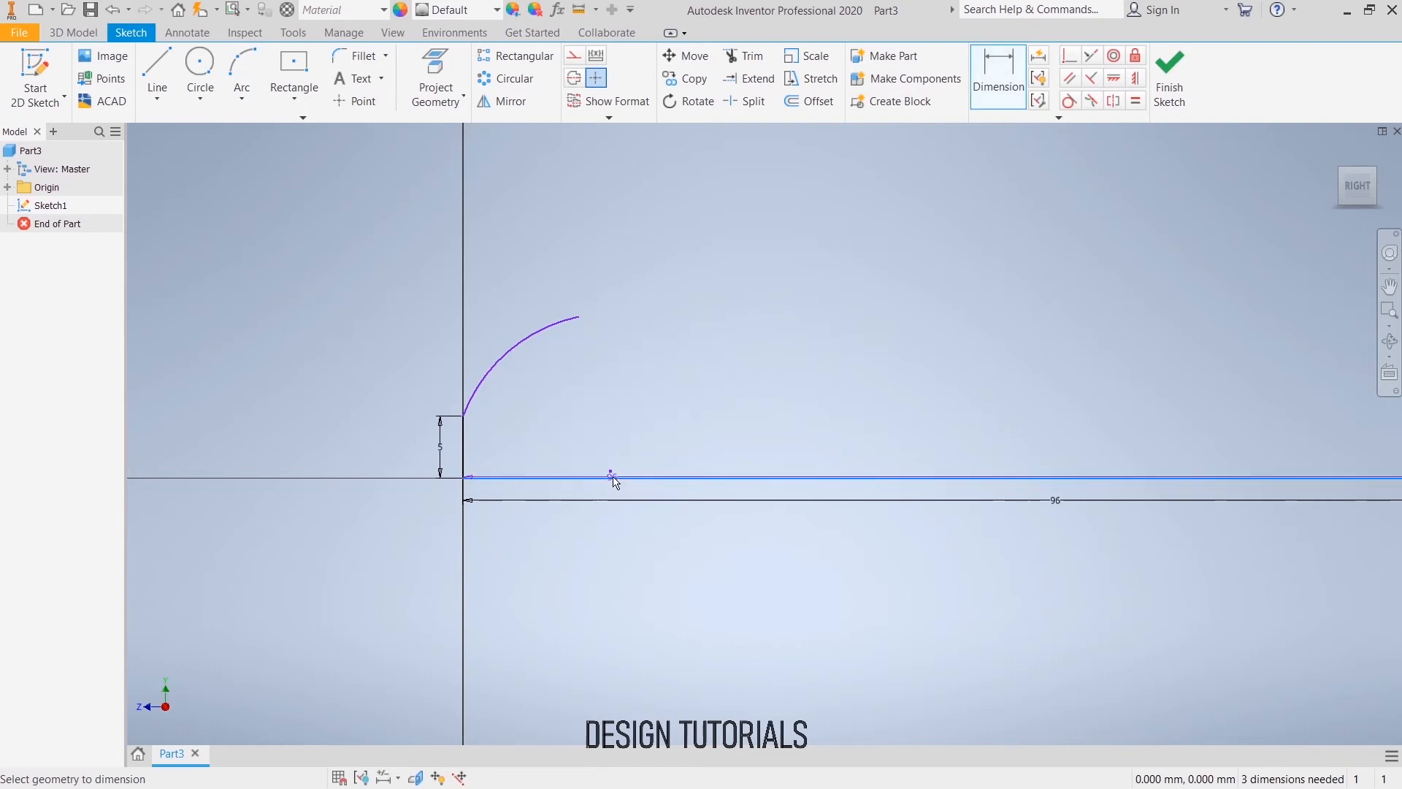
left_click(610, 472)
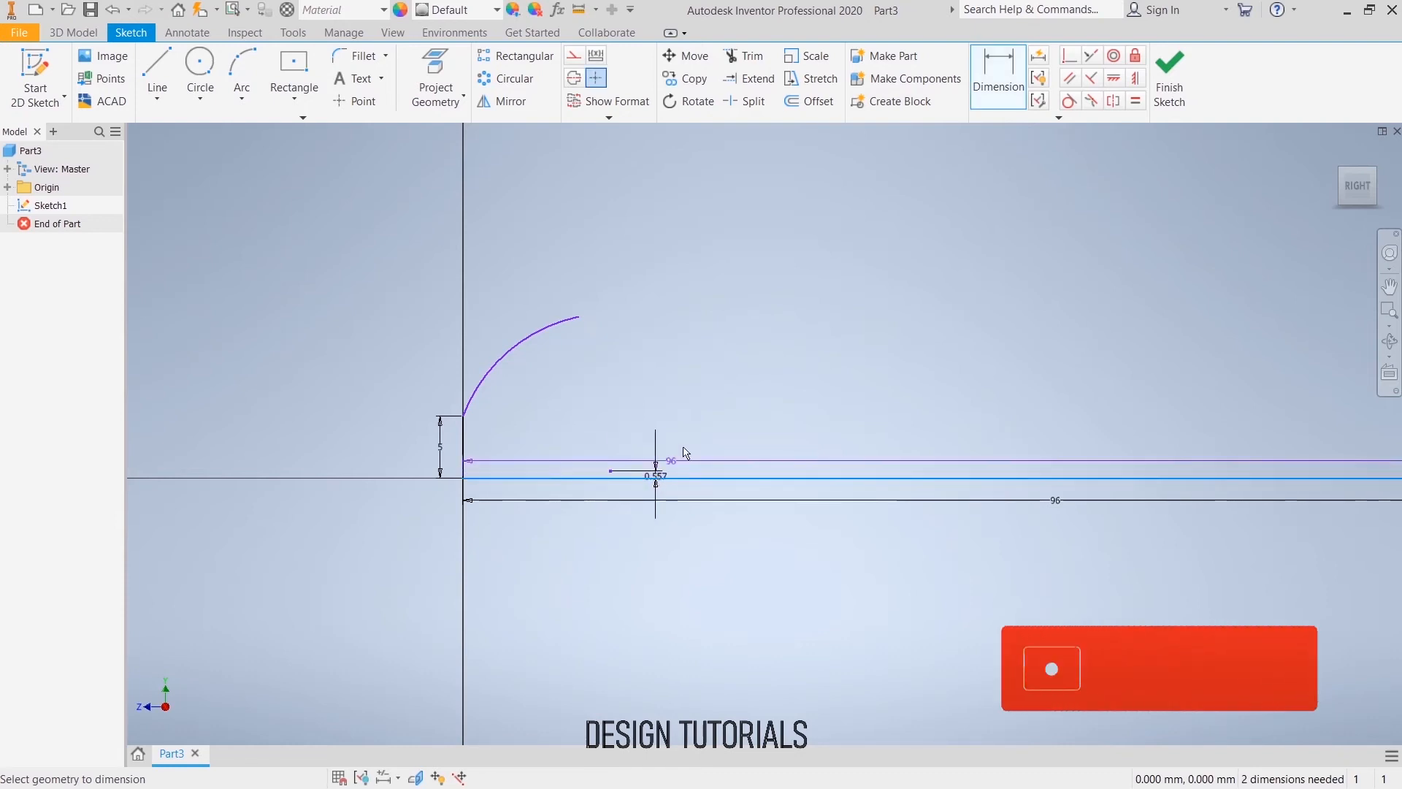
right_click(685, 395)
left_click(754, 396)
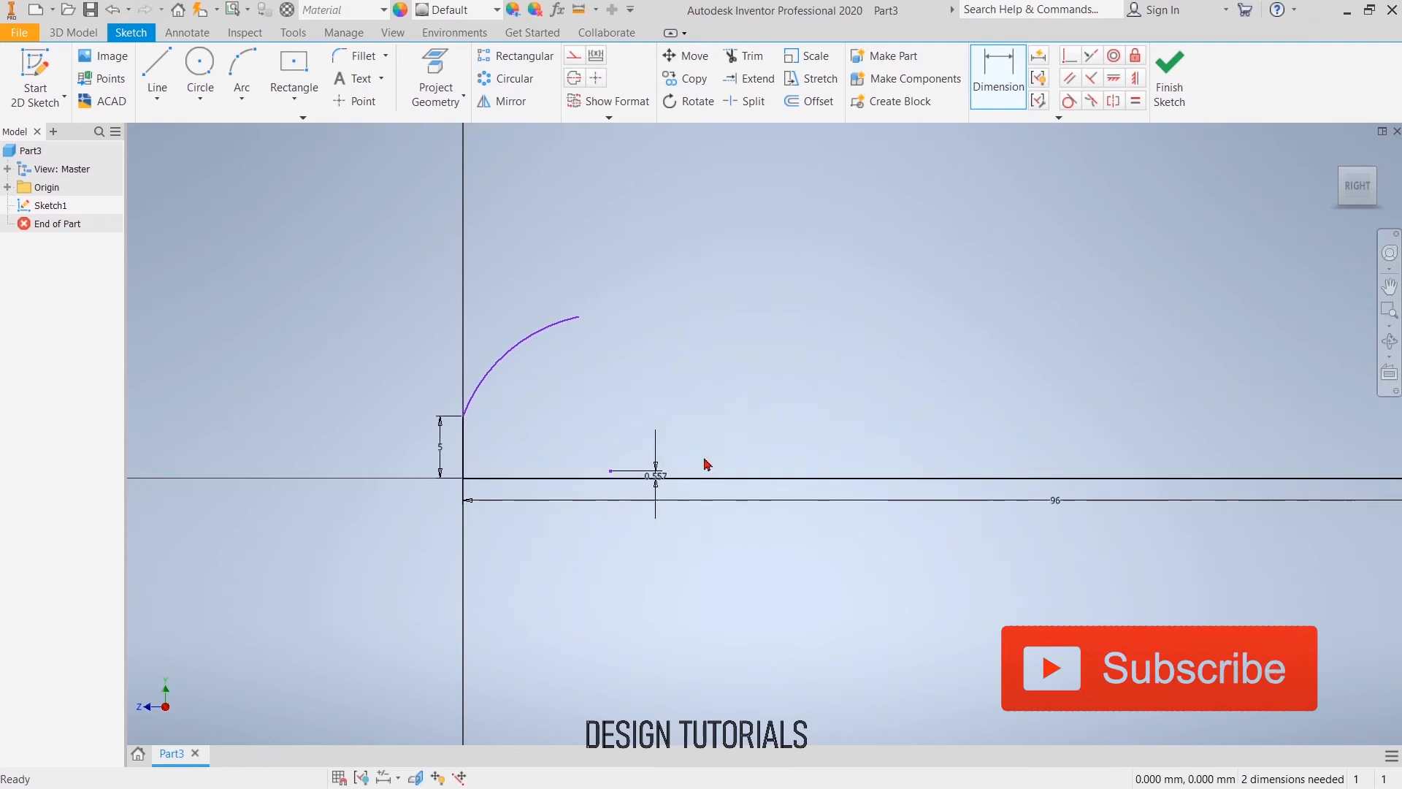
double_click(656, 476)
type("3")
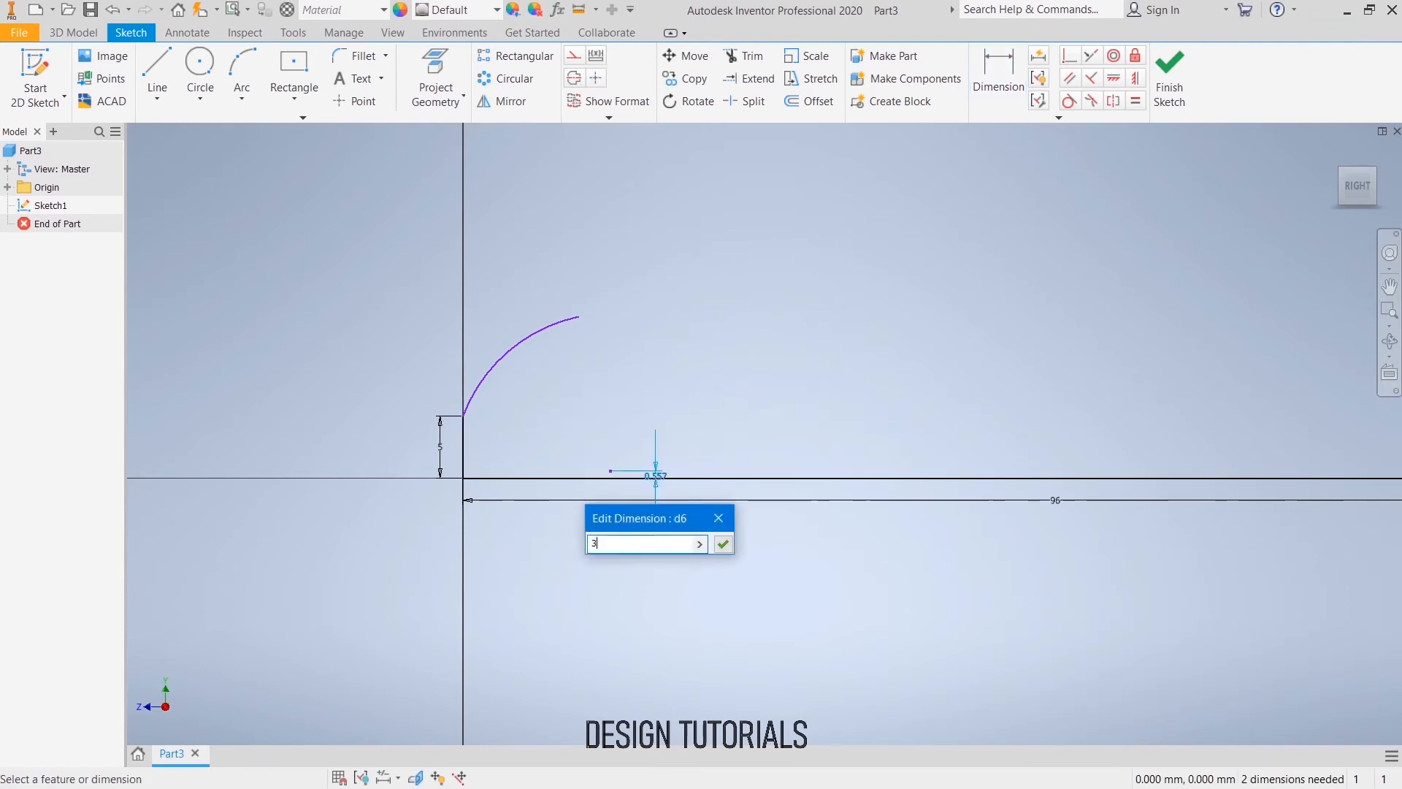
key("Return")
- Dimension the arc rising from the 5 mm line with a radius of 12 mm
key("d")
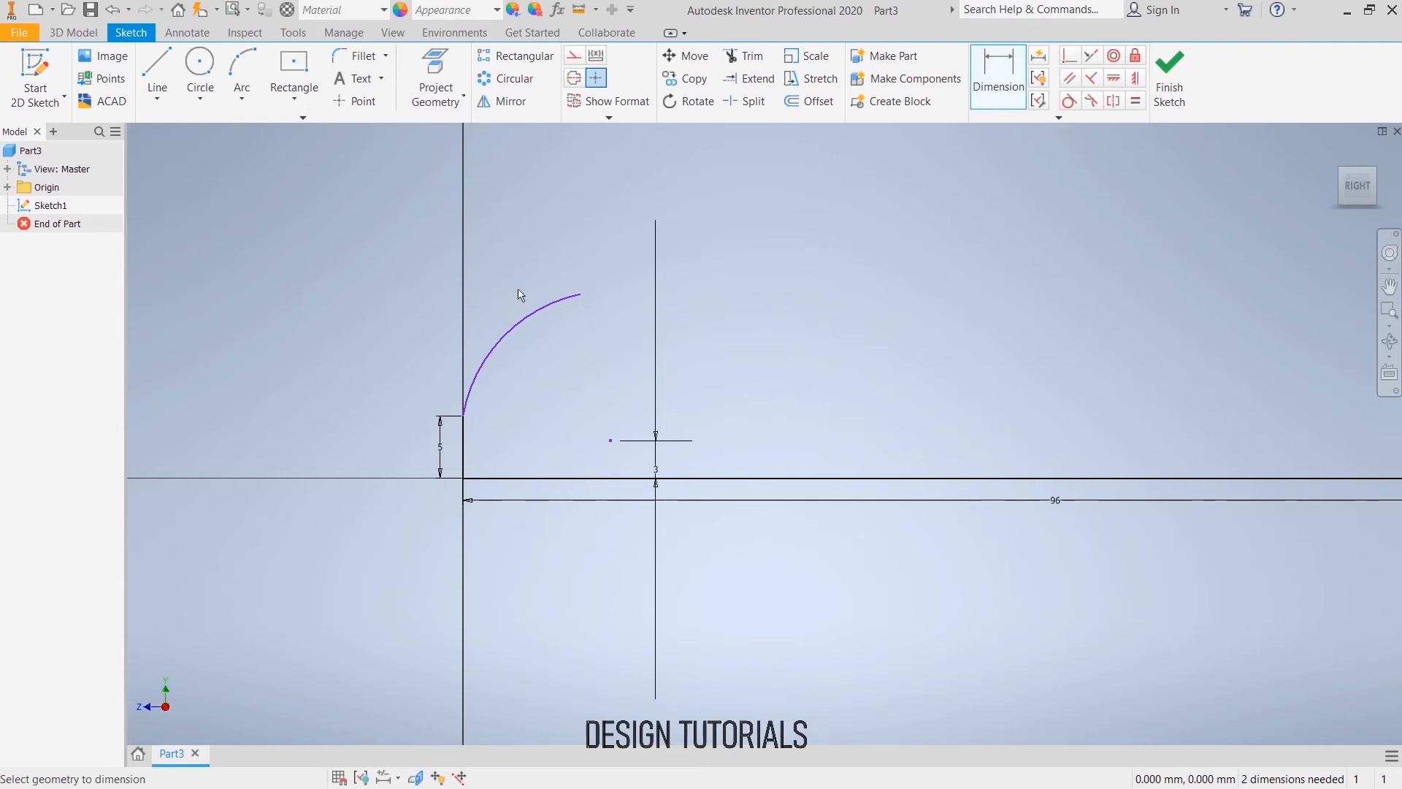
left_click(517, 331)
left_click(476, 222)
type("12")
key("Return")
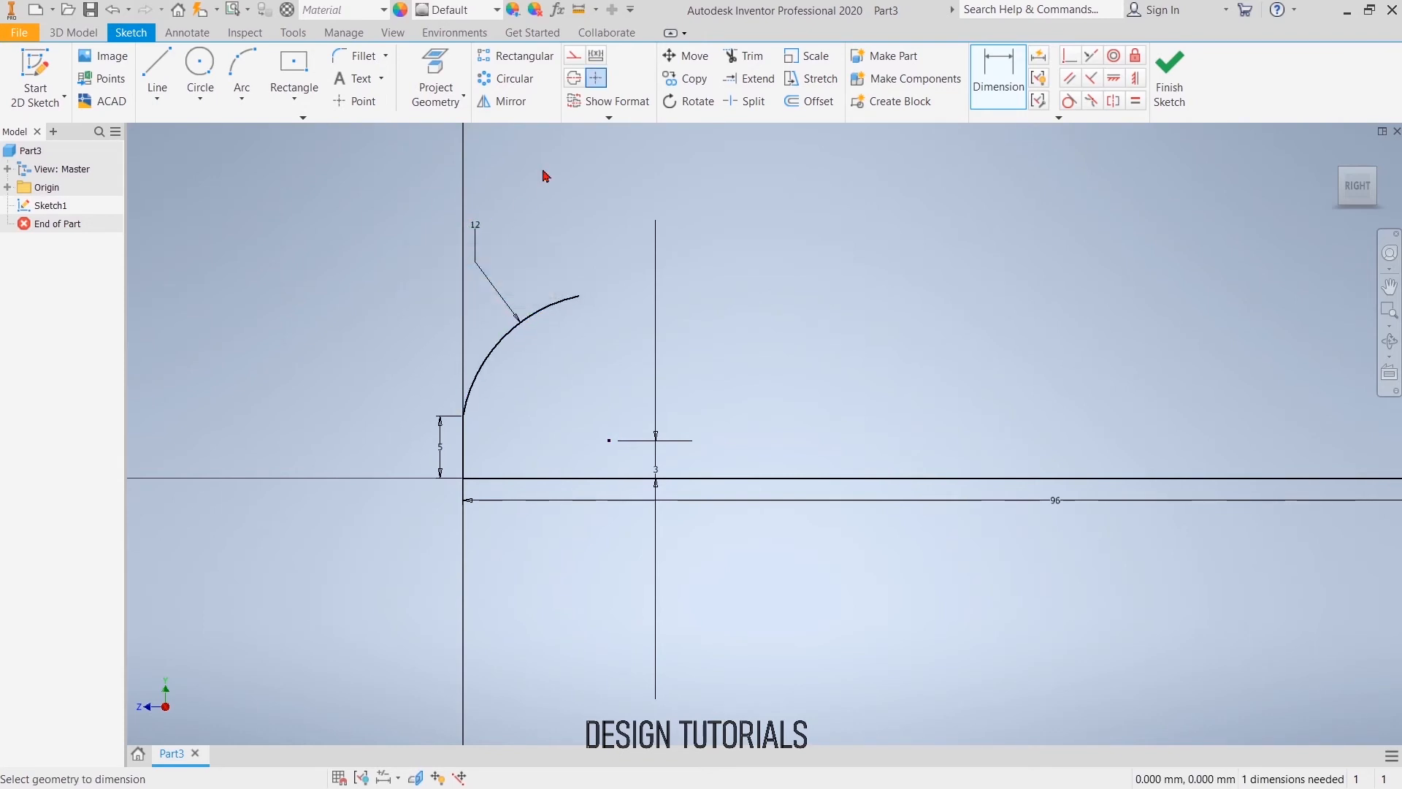
- Set the height of the 12 mm arc's centre point above the 96 mm line to 1.5 mm
left_click(658, 479)
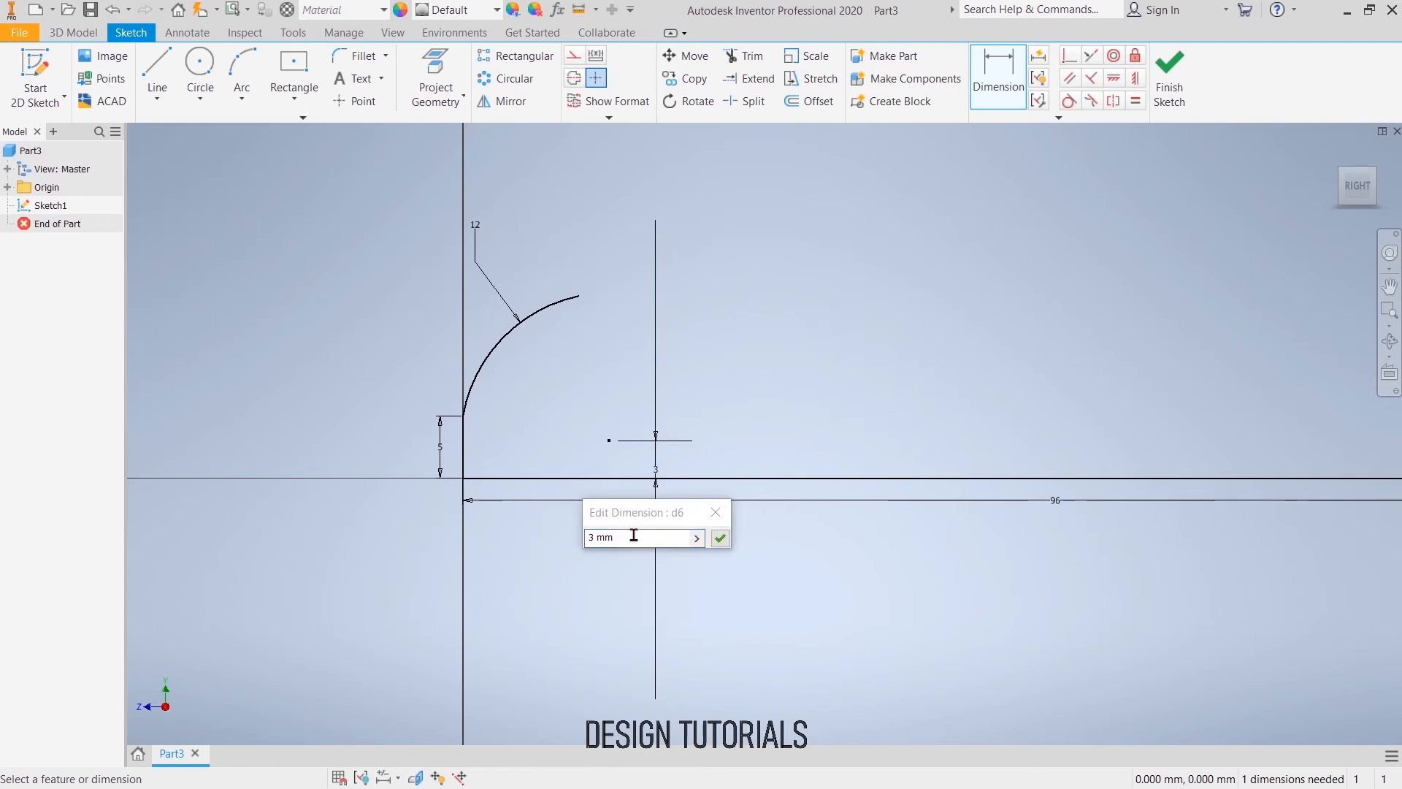
type("1.5")
key("Return")
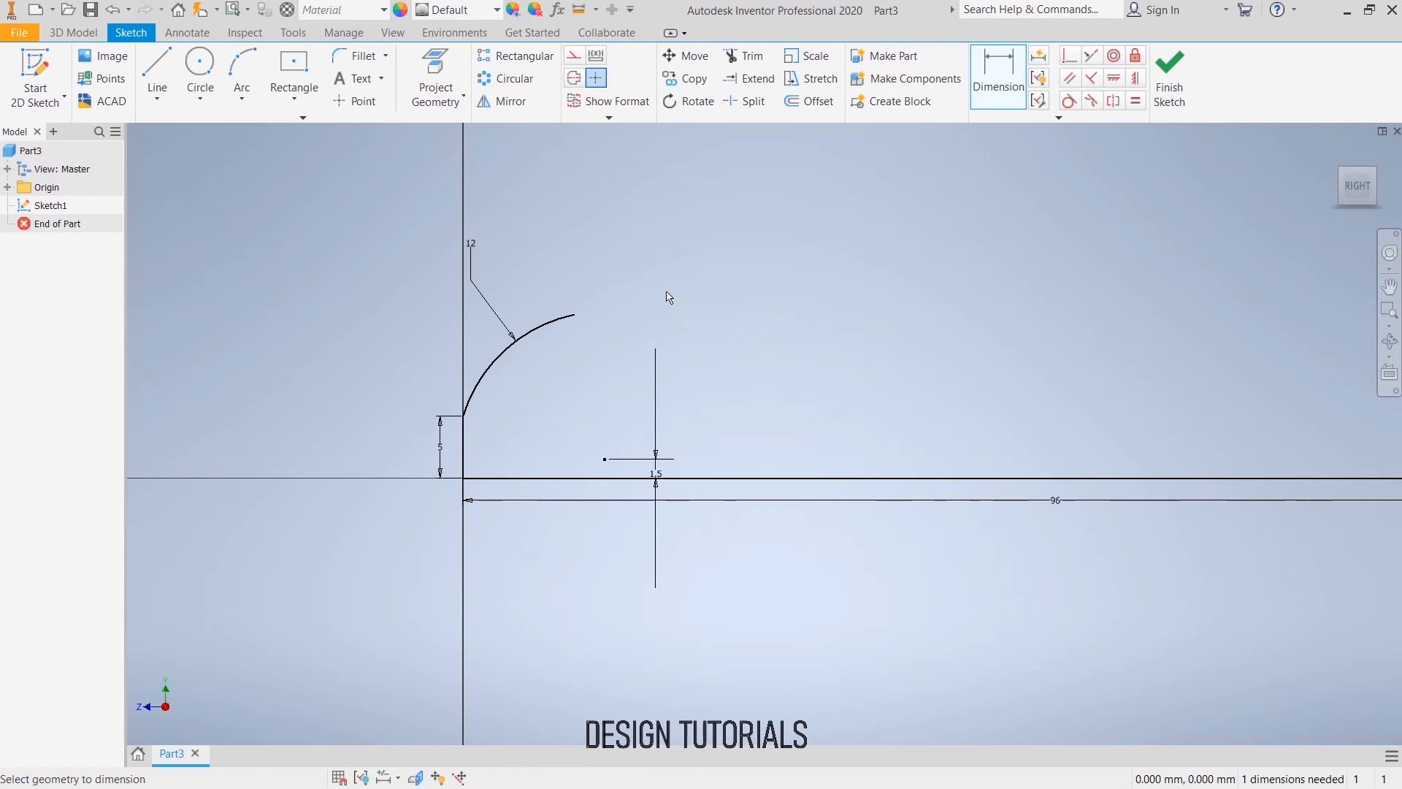
- Draw a concave three-point arc with a radius dimension, joining the free ends of the 12 mm and 3 mm arcs
left_click(242, 69)
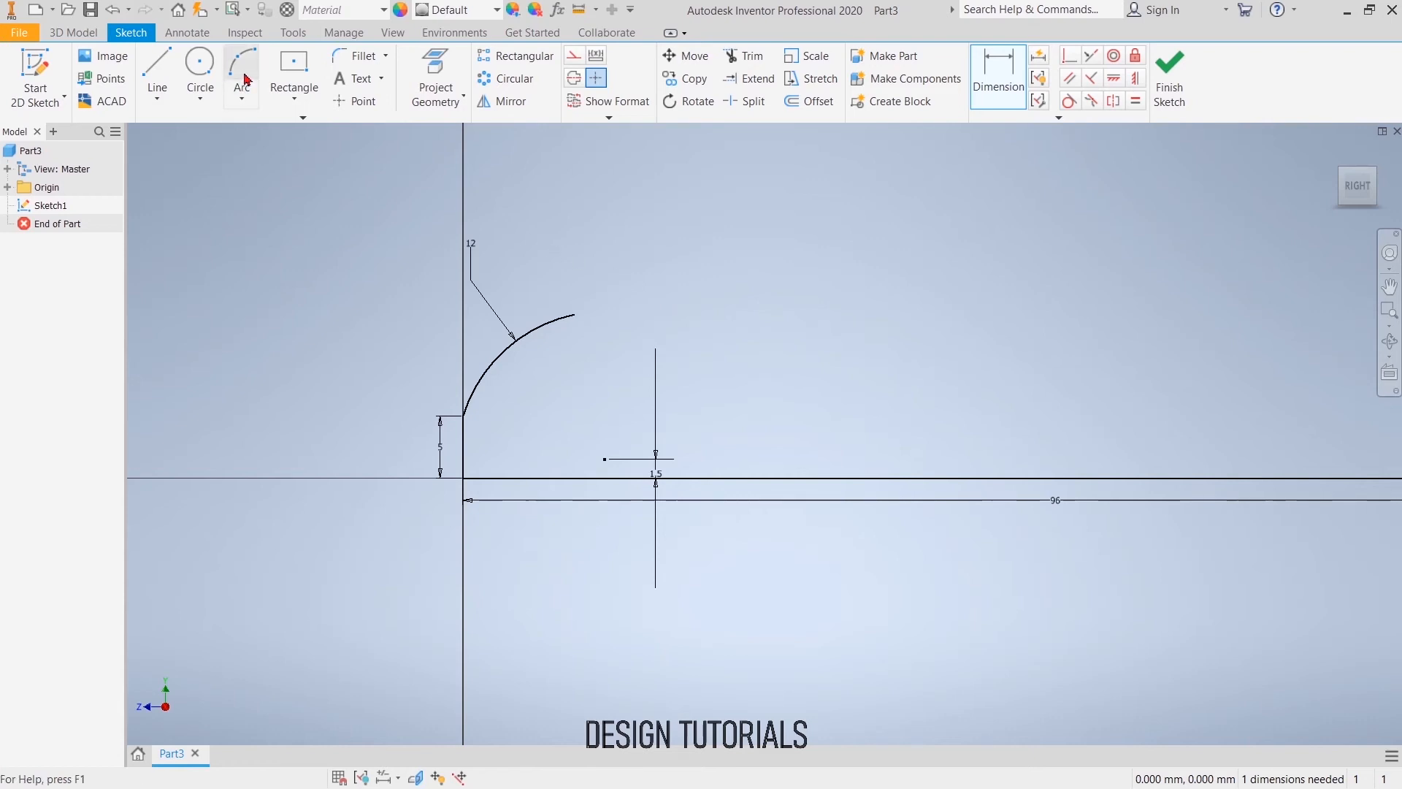
left_click(575, 313)
scroll(576, 314, "up", 5)
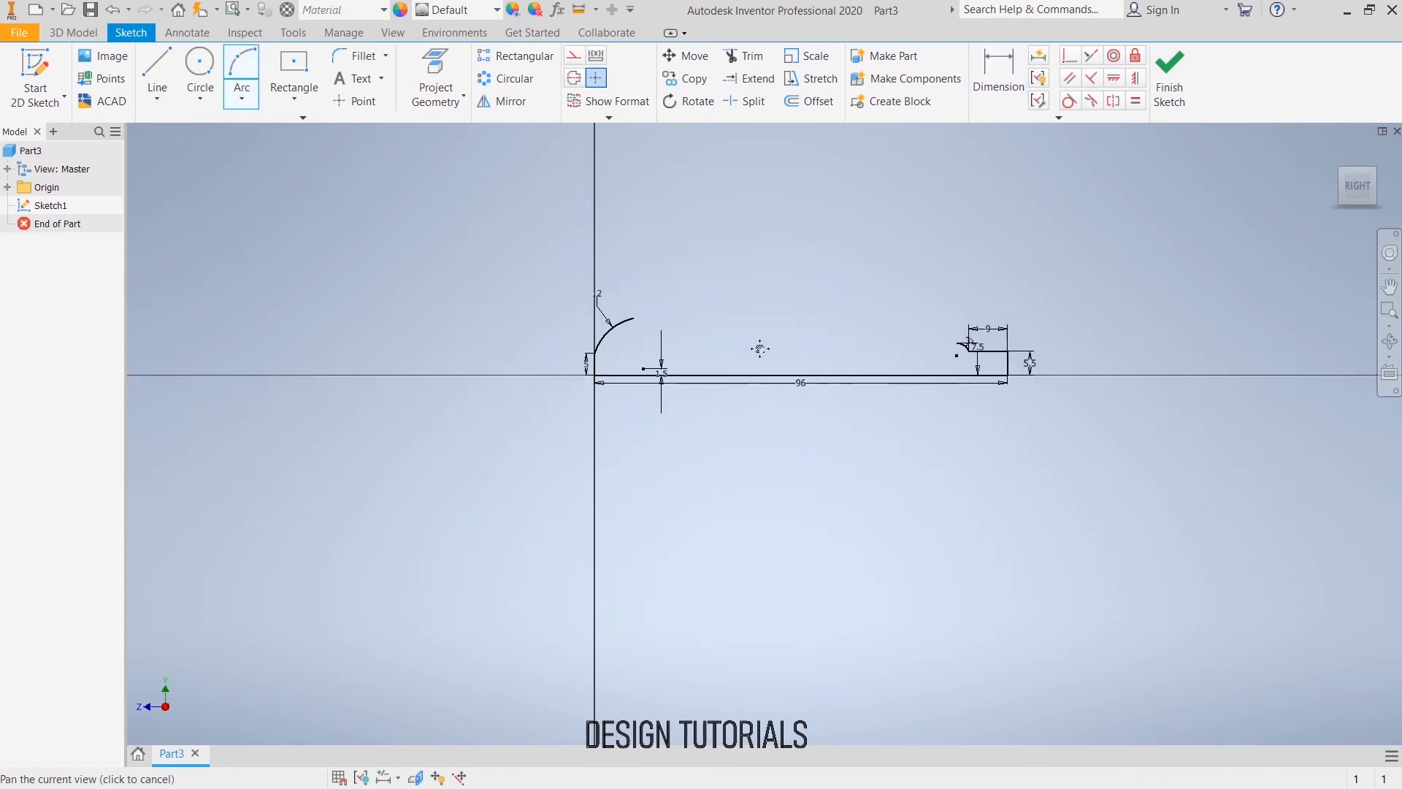
left_click(897, 346)
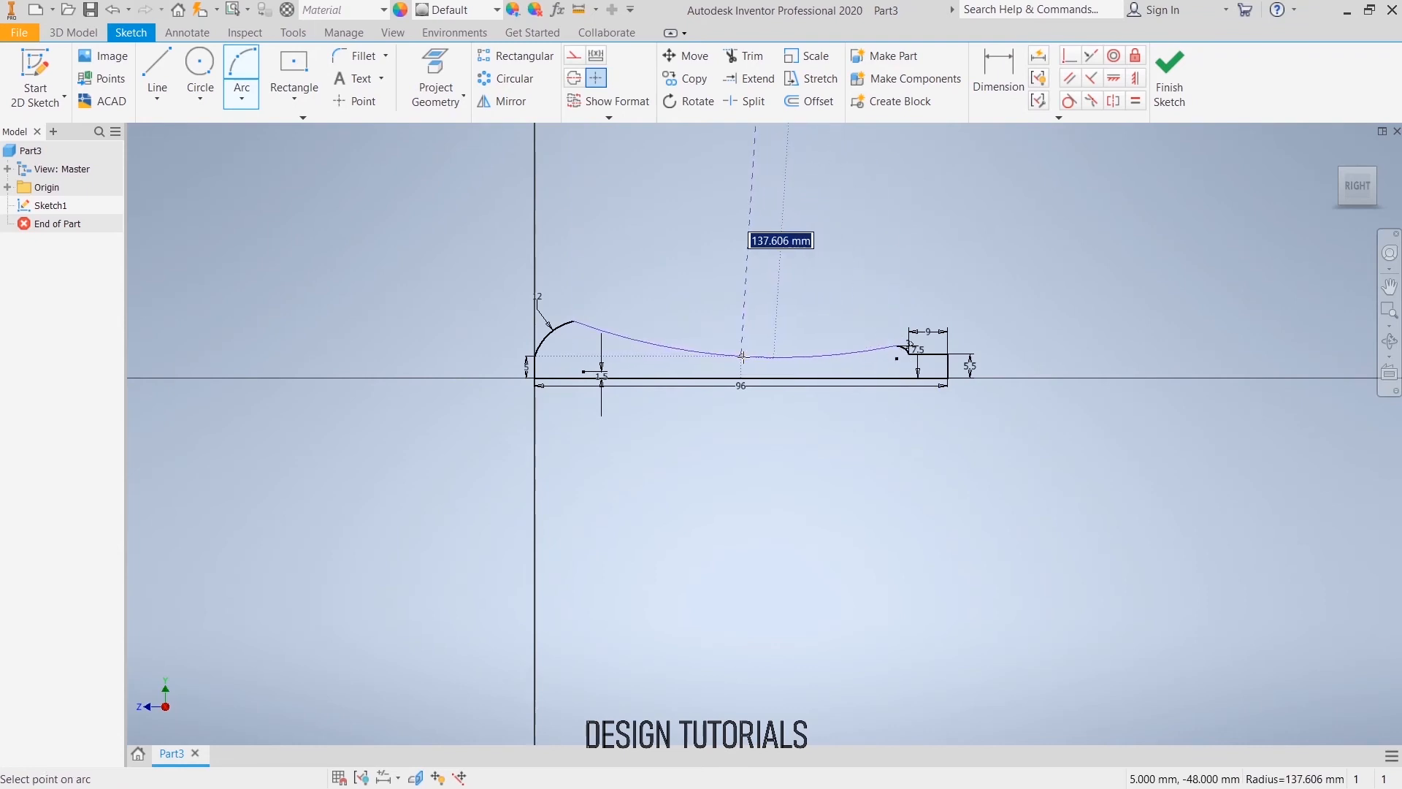
left_click(742, 357)
right_click(625, 271)
left_click(665, 265)
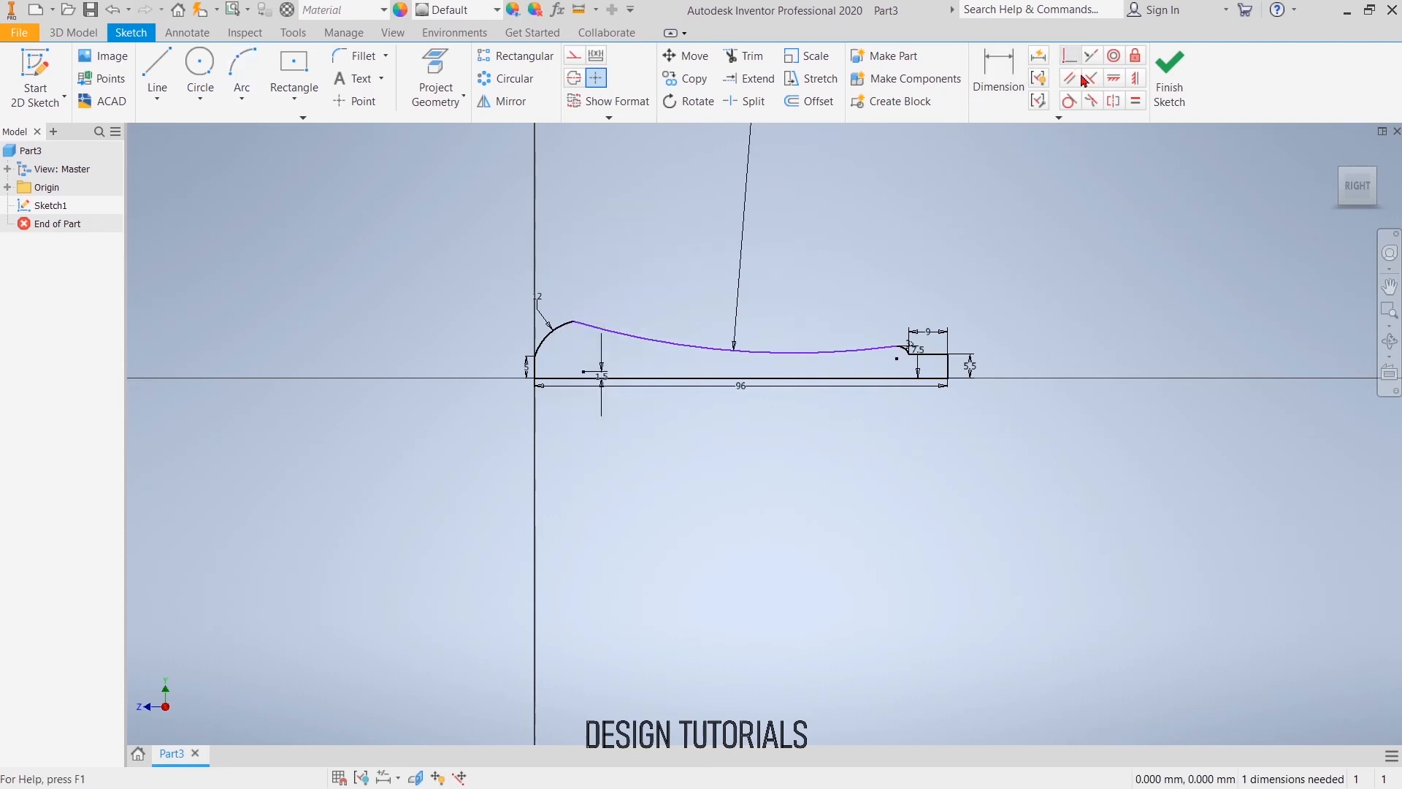
- Make the long concave arc tangent to the 12 mm arc and finish the handle sketch
left_click(1067, 101)
left_click(578, 325)
left_click(562, 325)
right_click(594, 277)
left_click(654, 278)
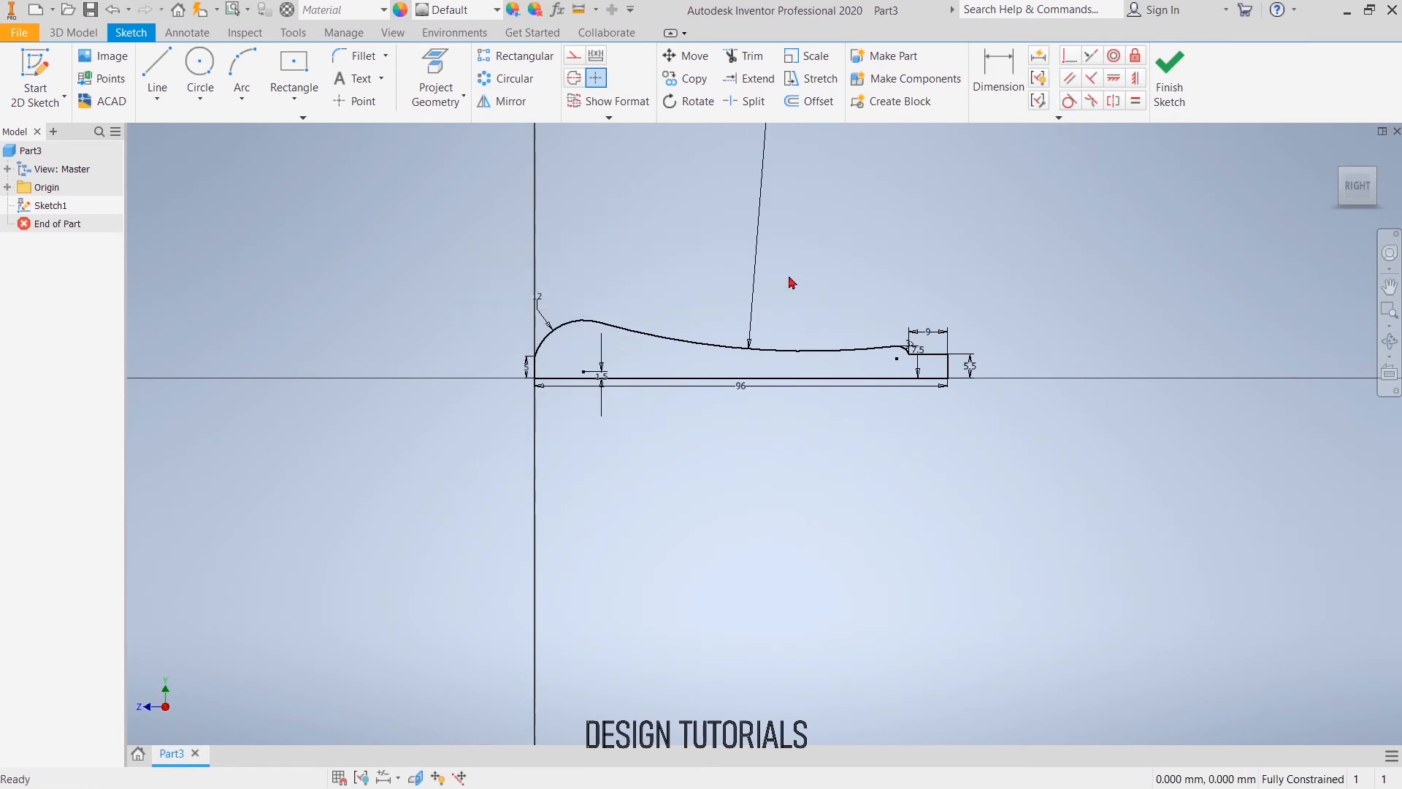
mouse_move(1093, 306)
middle_mouse_down()
mouse_move(1045, 316)
mouse_move(1030, 375)
middle_mouse_up()
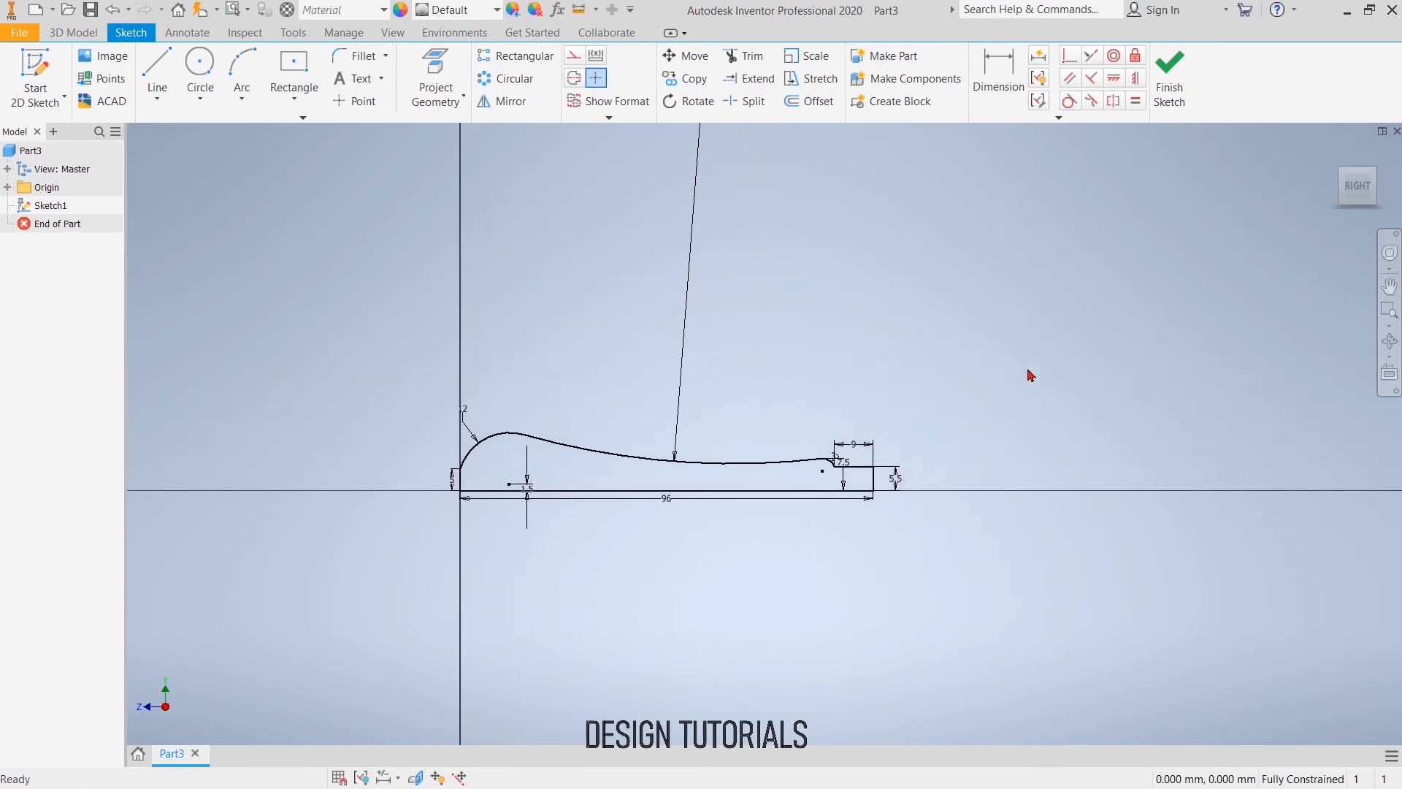
left_click(1173, 85)
- Revolve the handle's half-profile a full 360 degrees around the 96 mm line
mouse_move(986, 313)
middle_mouse_down()
mouse_move(837, 325)
mouse_move(483, 453)
middle_mouse_up()
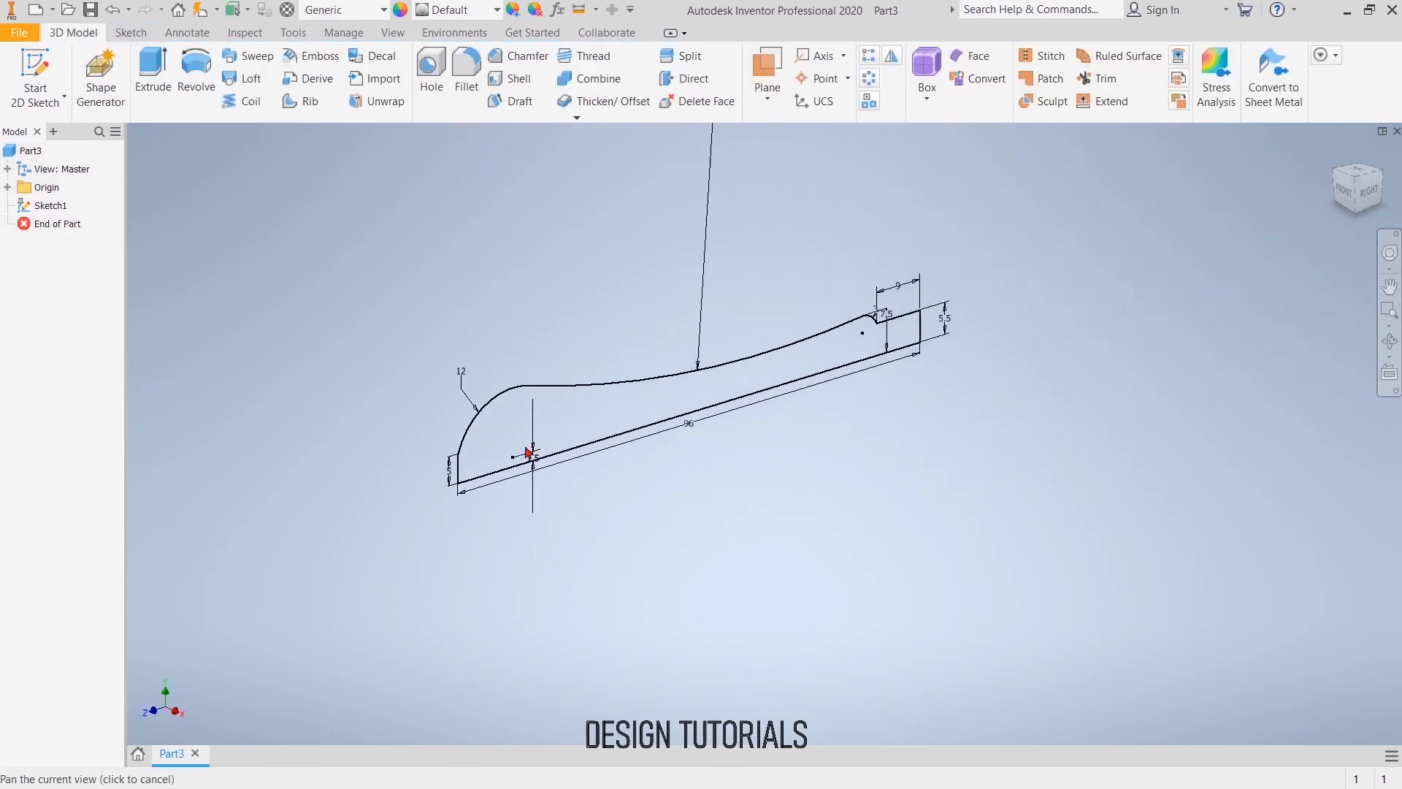
left_click(195, 73)
left_click(515, 464)
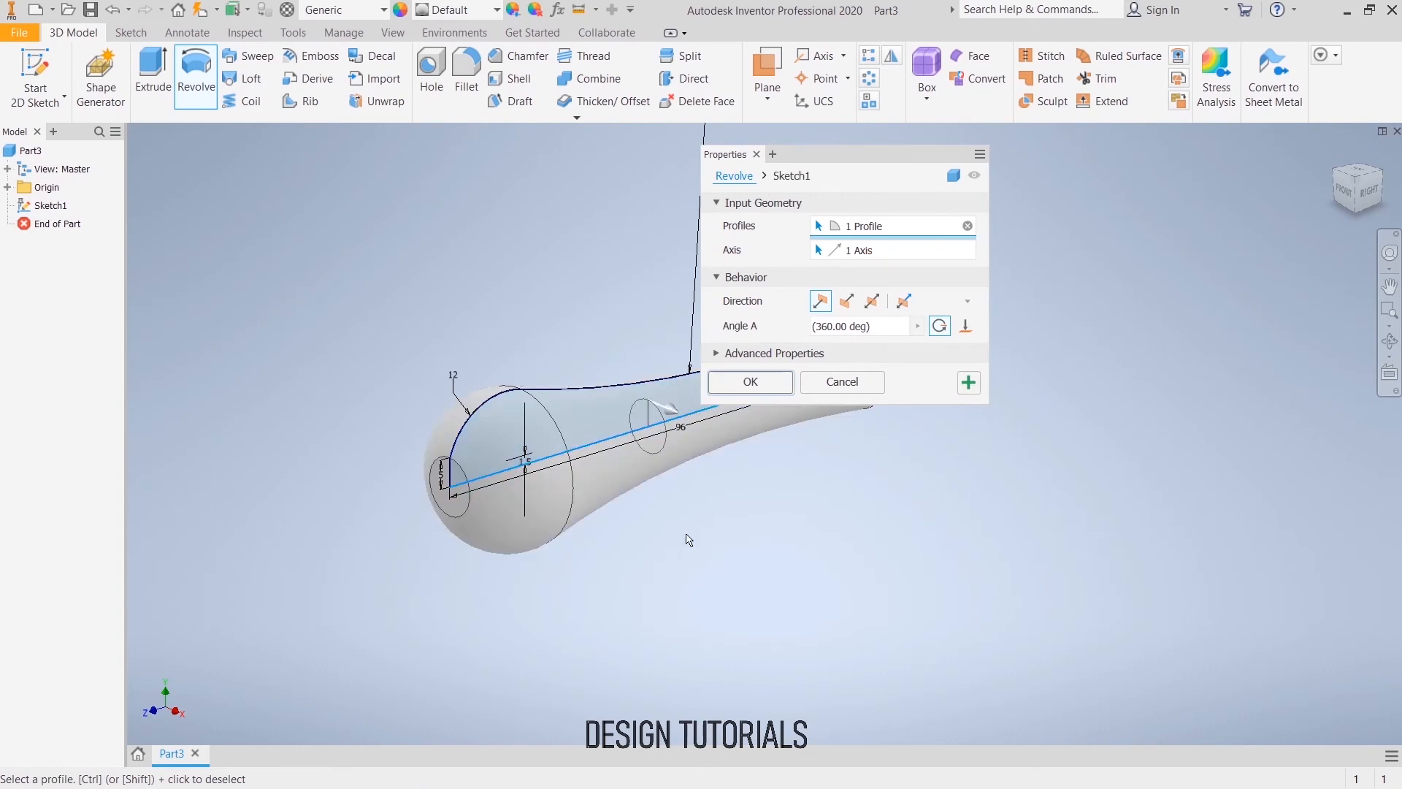
left_click(750, 382)
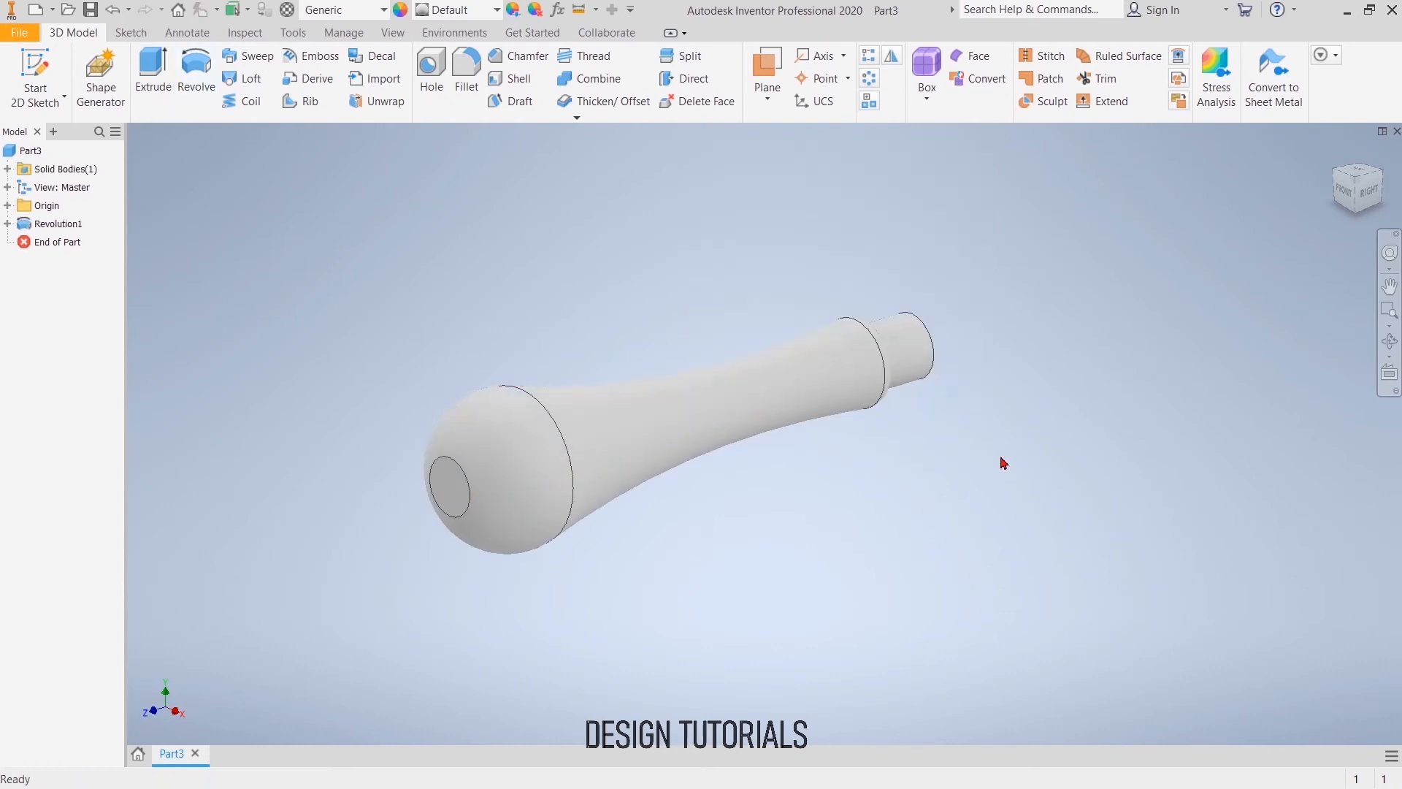
- Sketch a 2.5 by 2.5 mm two-point centre rectangle at the origin on the end face of the handle's neck
middle_click_drag(1018, 424, 968, 324, "shift")
left_click(967, 324)
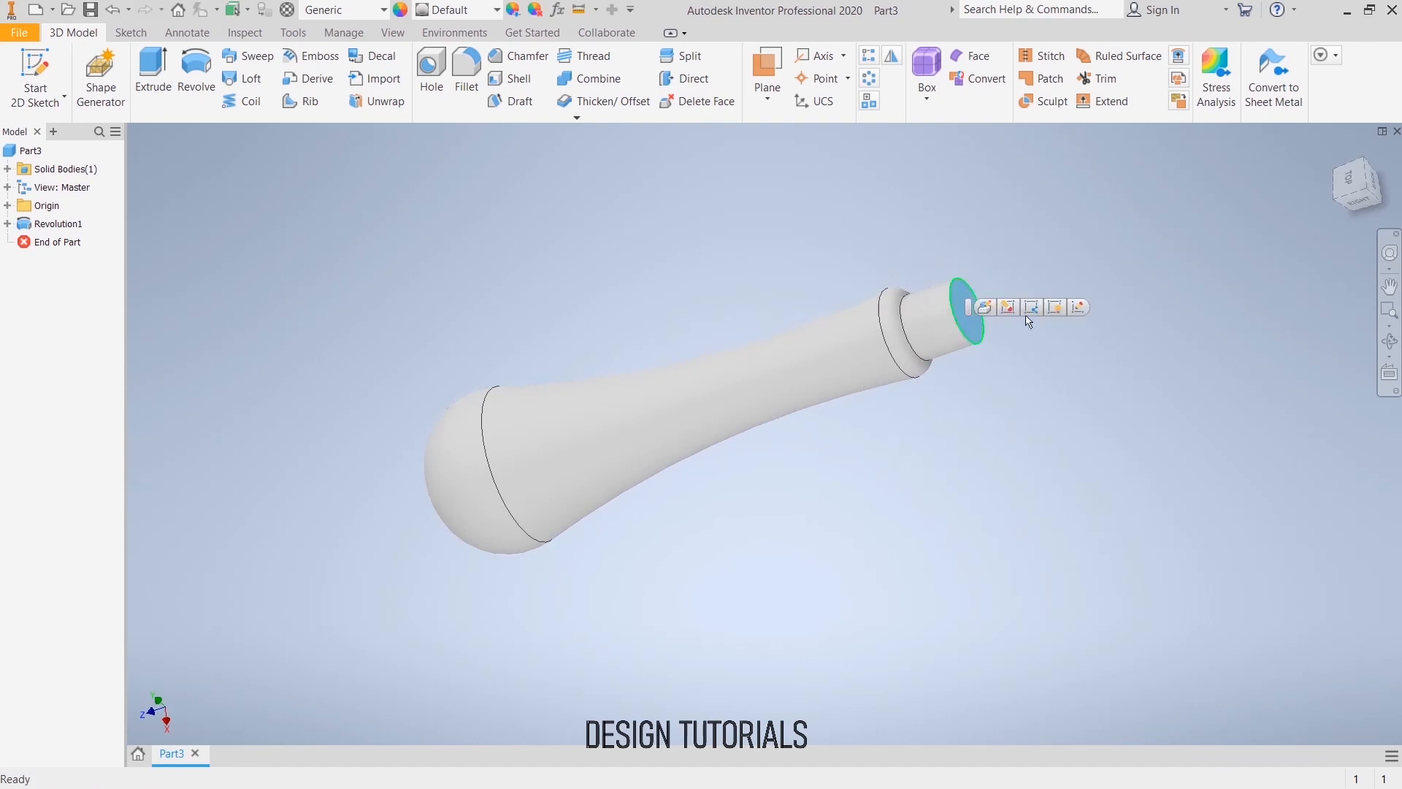
left_click(1086, 310)
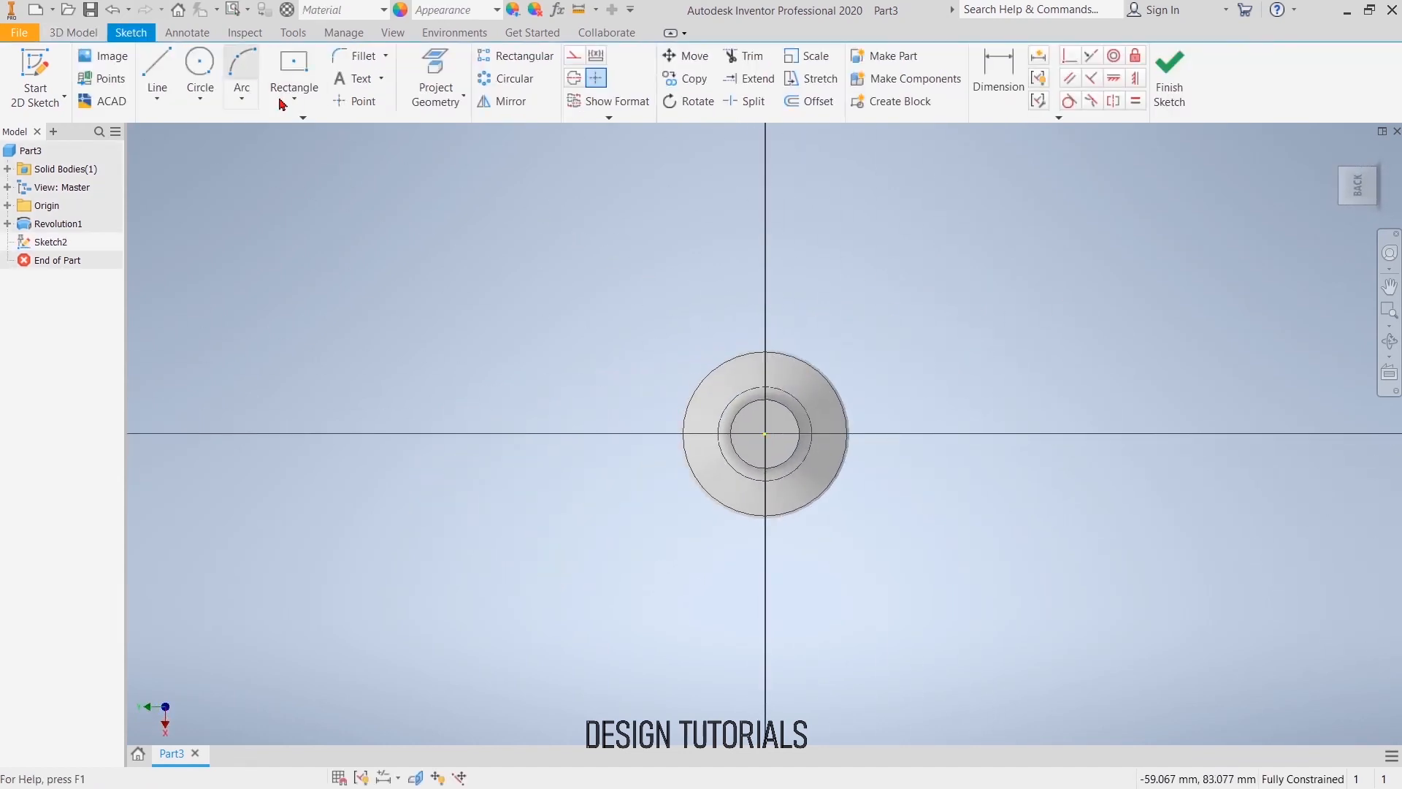
left_click(294, 87)
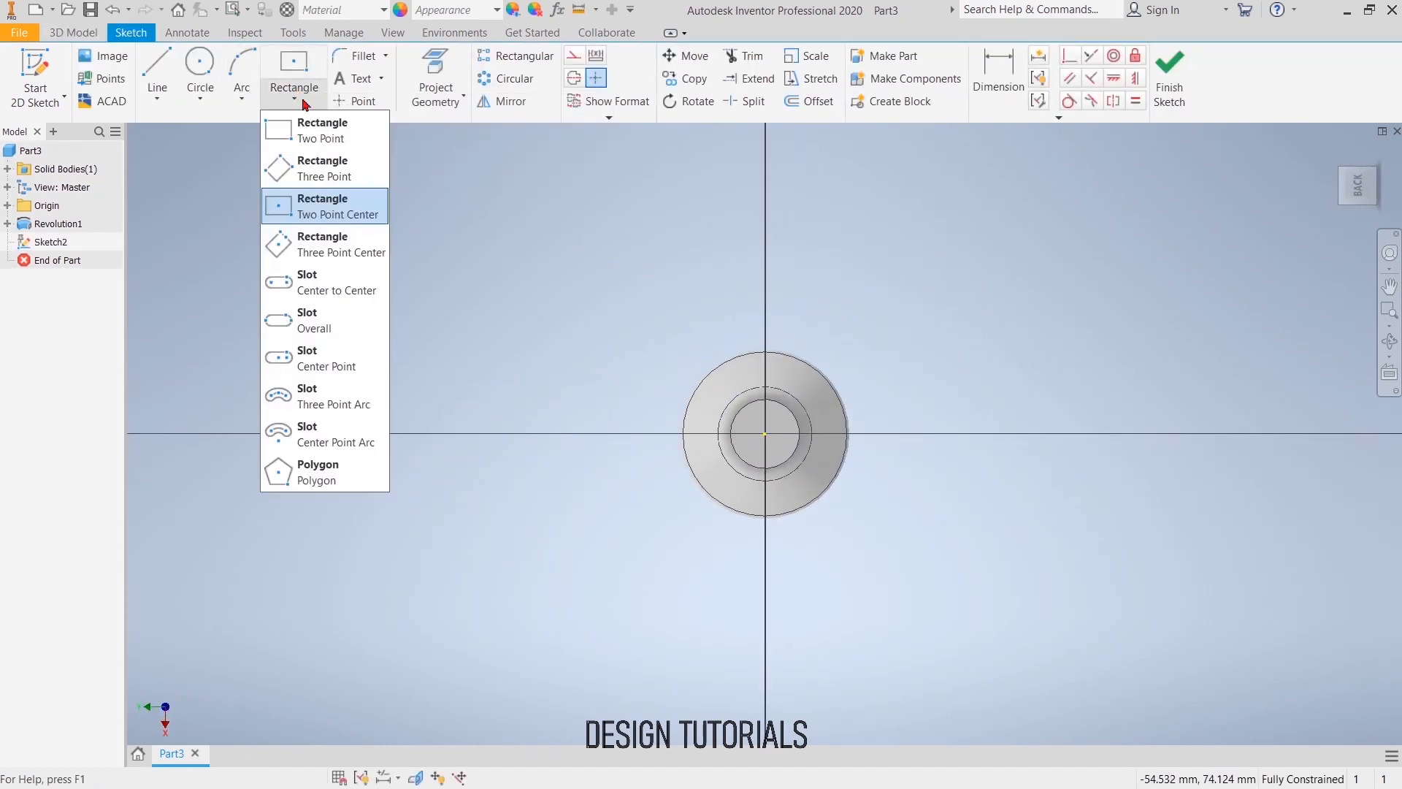
left_click(314, 200)
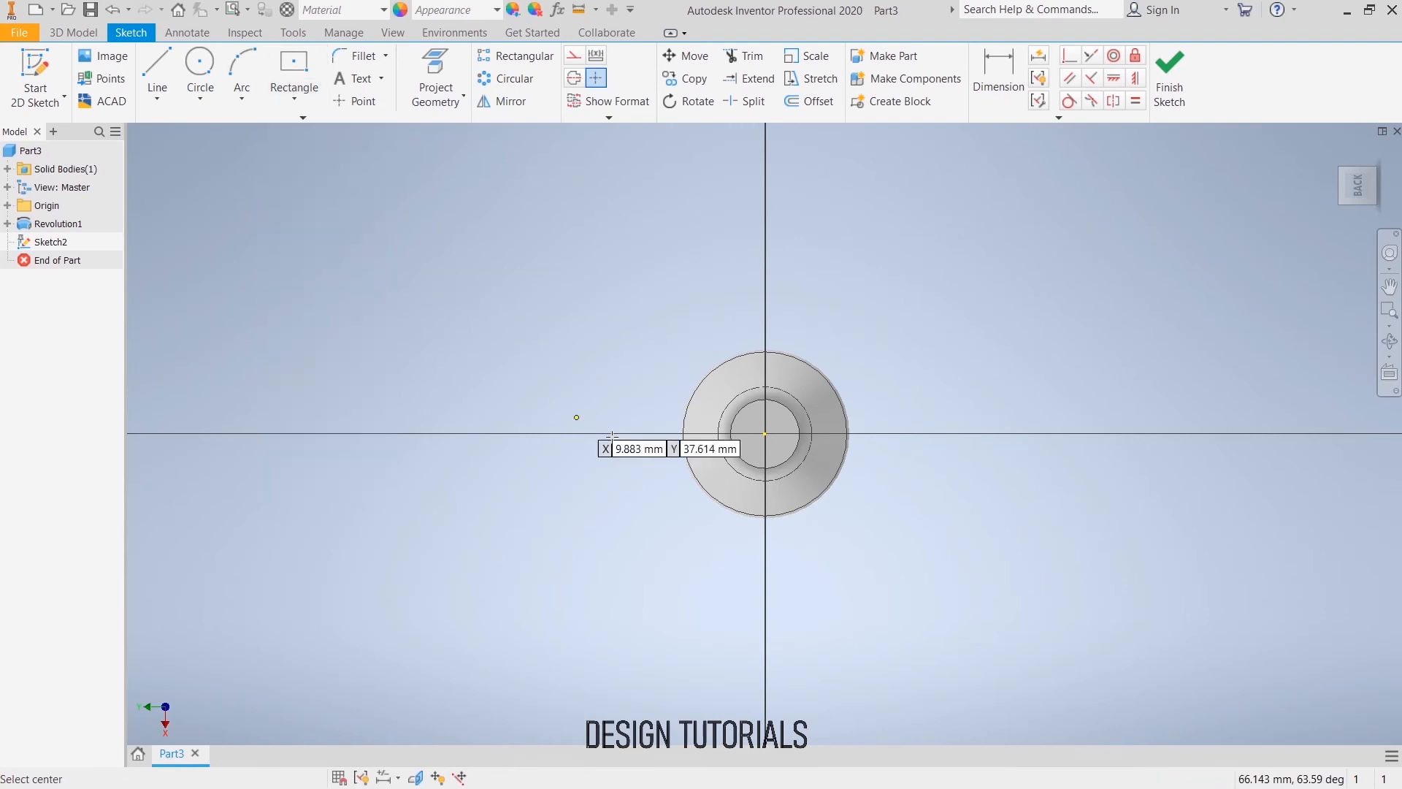
left_click(766, 434)
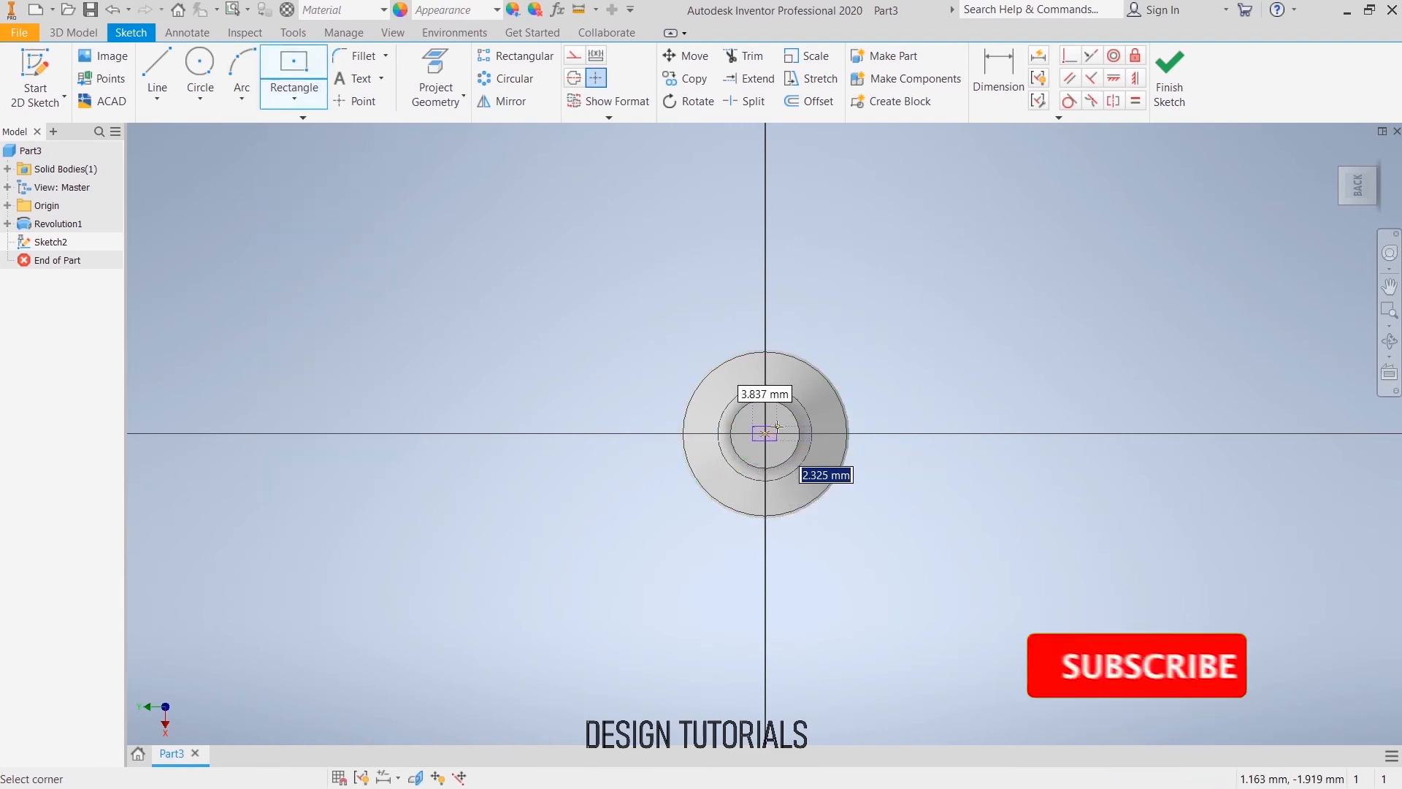
type("2.5")
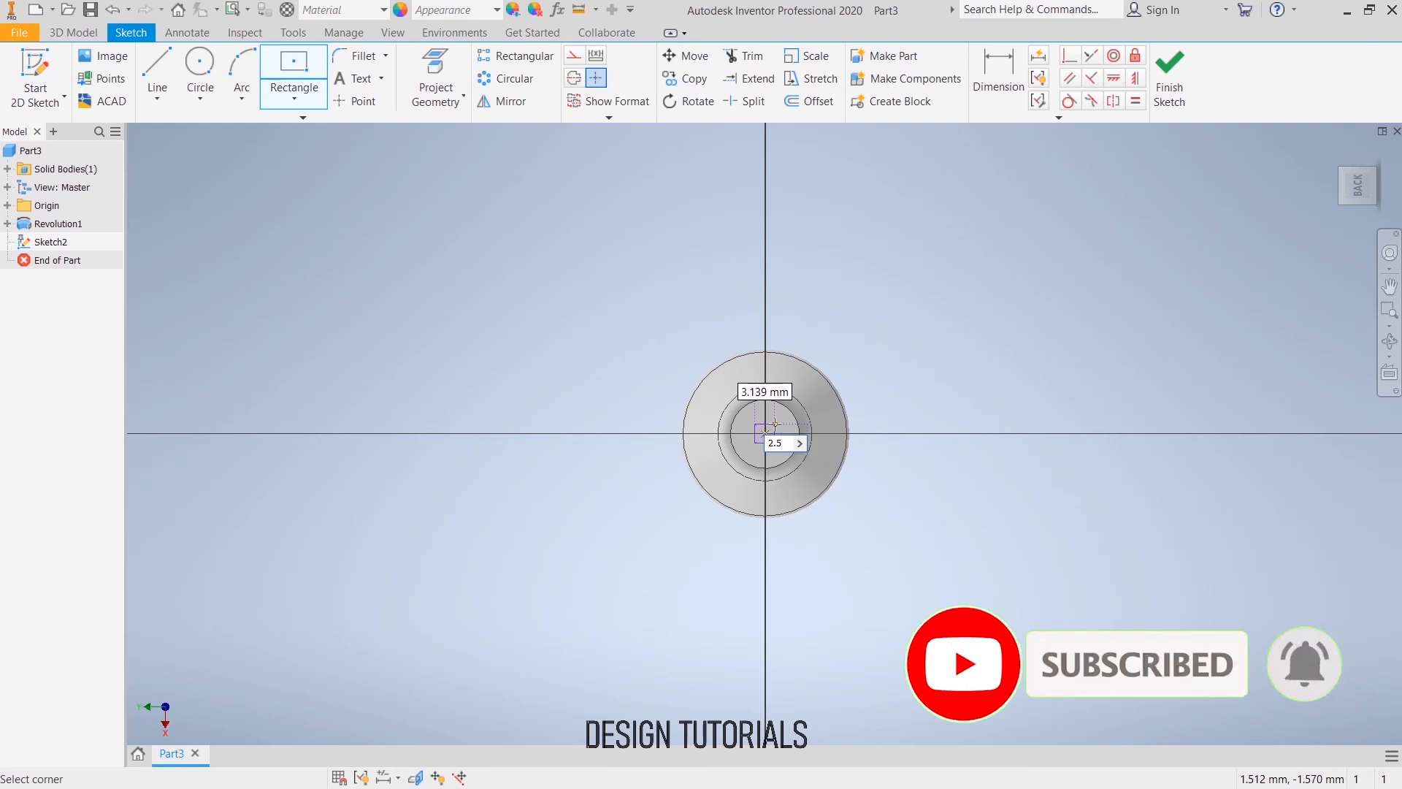
key("Tab")
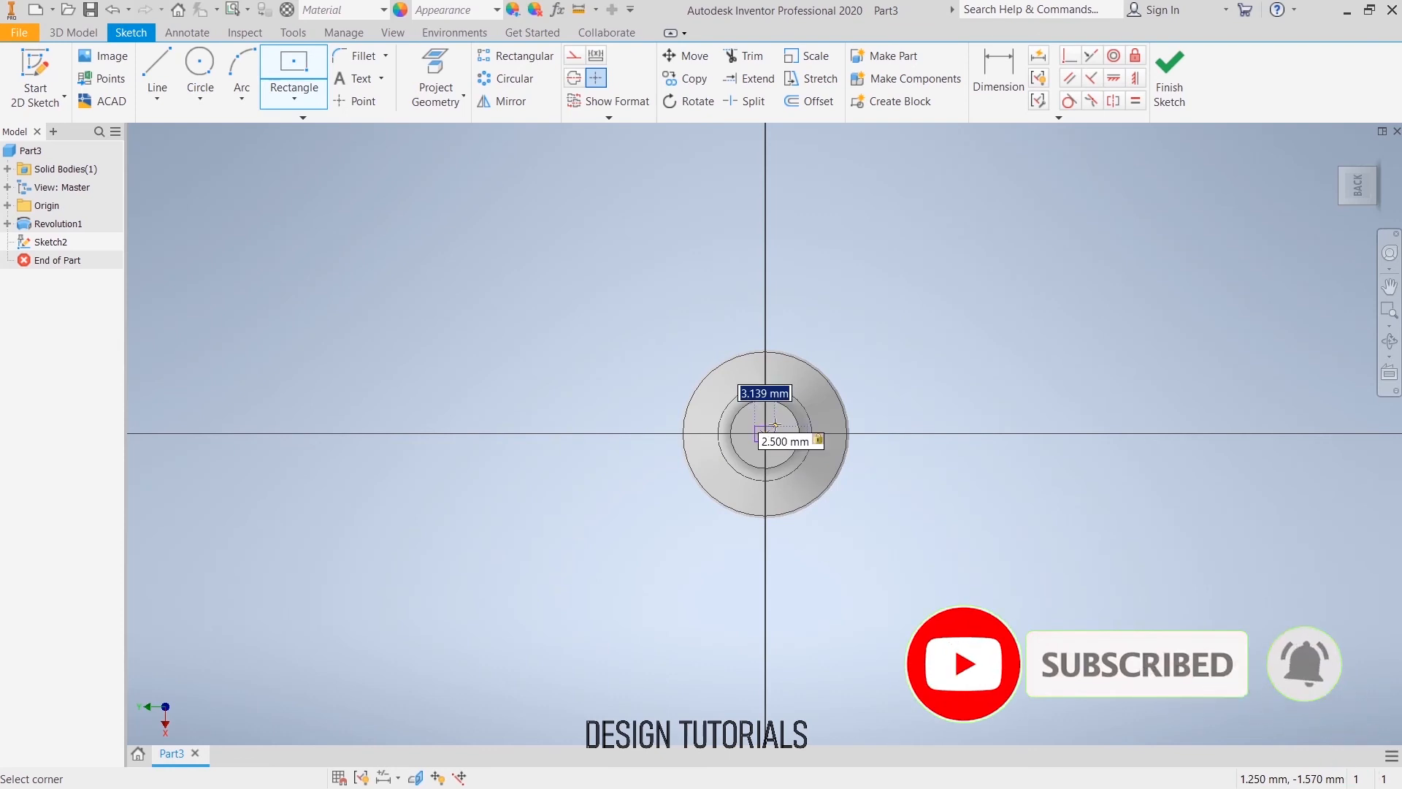
type("2.5")
key("Return")
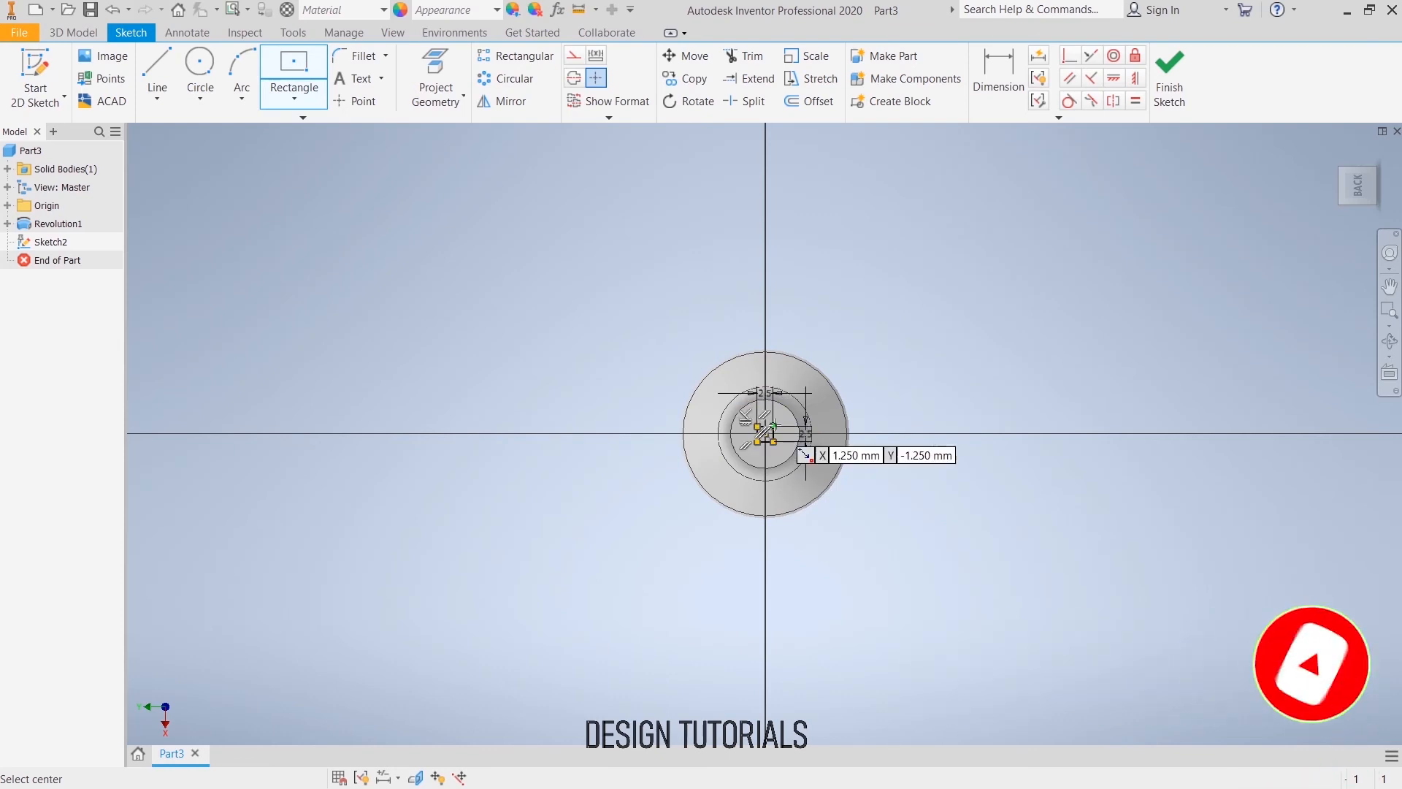
right_click(940, 381)
left_click(1000, 381)
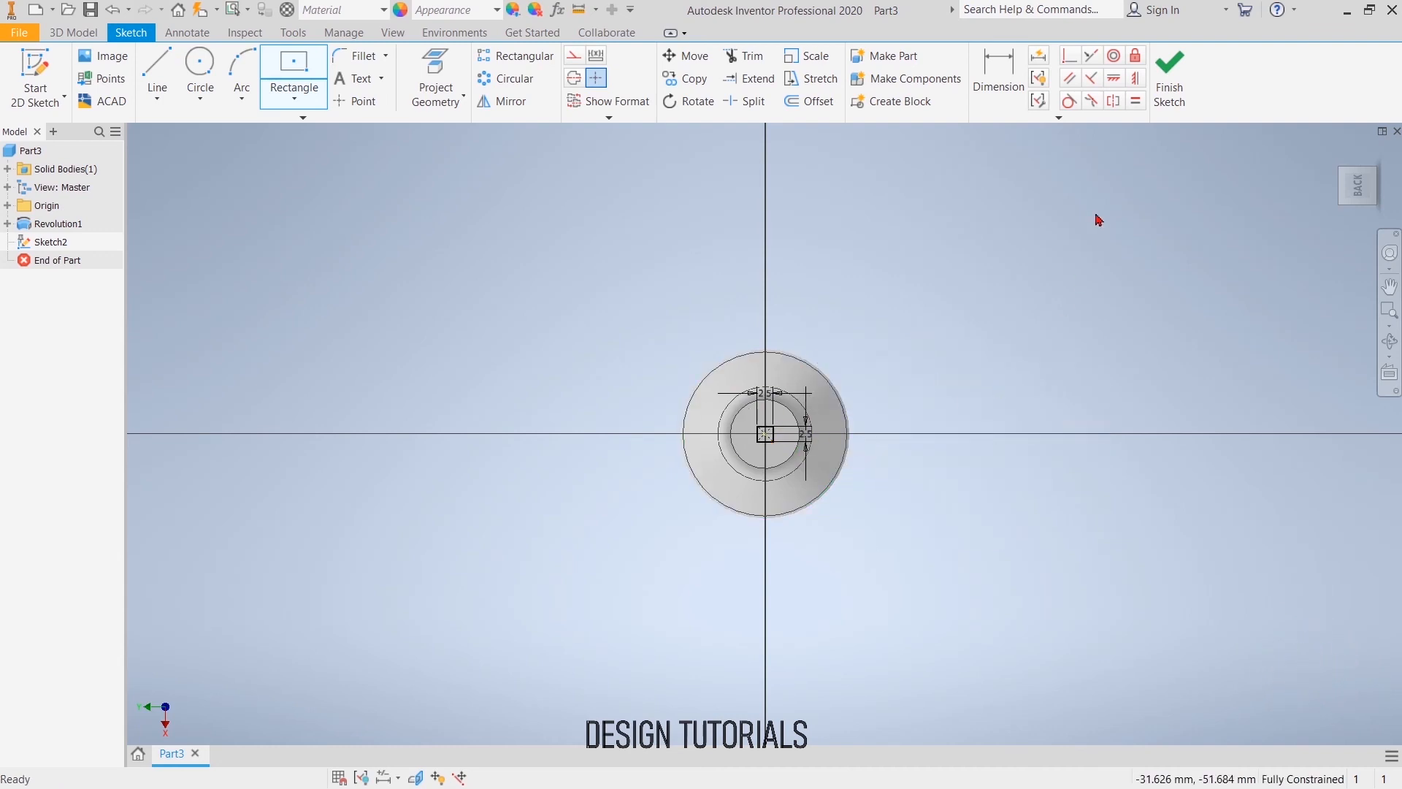
- Extrude the 2.5 mm square 30 mm outward from the handle's neck, joined to the body
key("F6")
middle_click_drag(1085, 340, 886, 494)
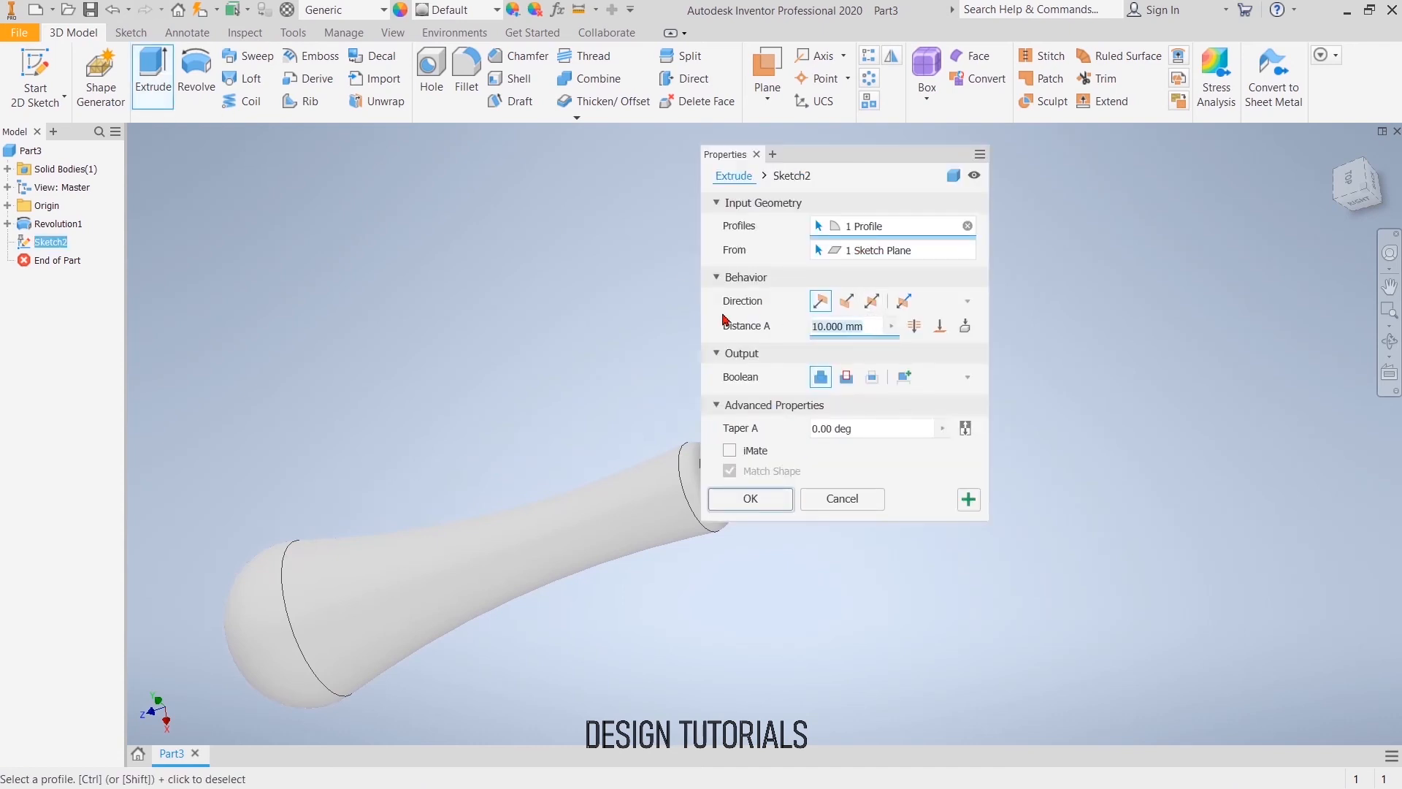
left_click(756, 503)
- Create a sketch on the square rod's end face containing the face's projected outline, and finish it
scroll(942, 417, "down", 4)
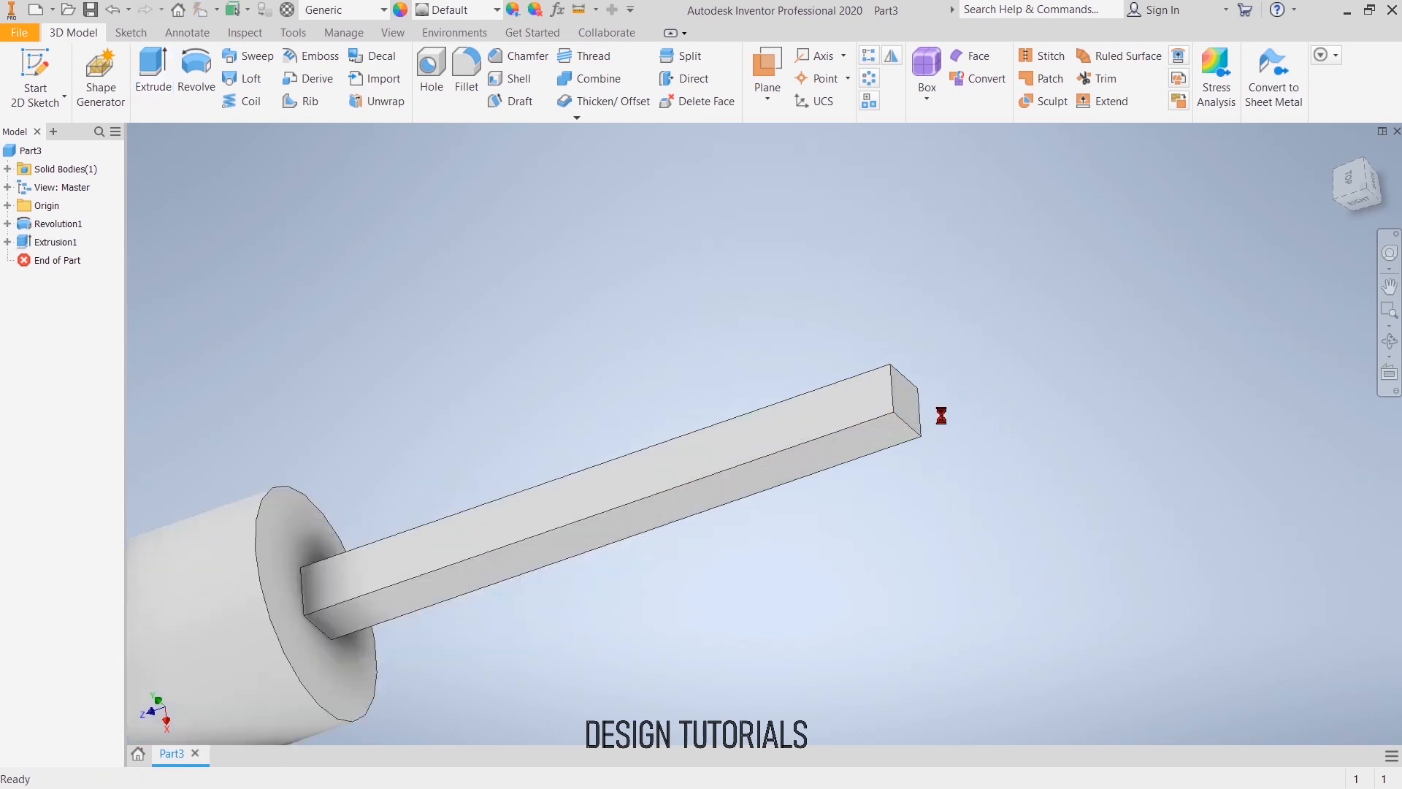
left_click(1021, 392)
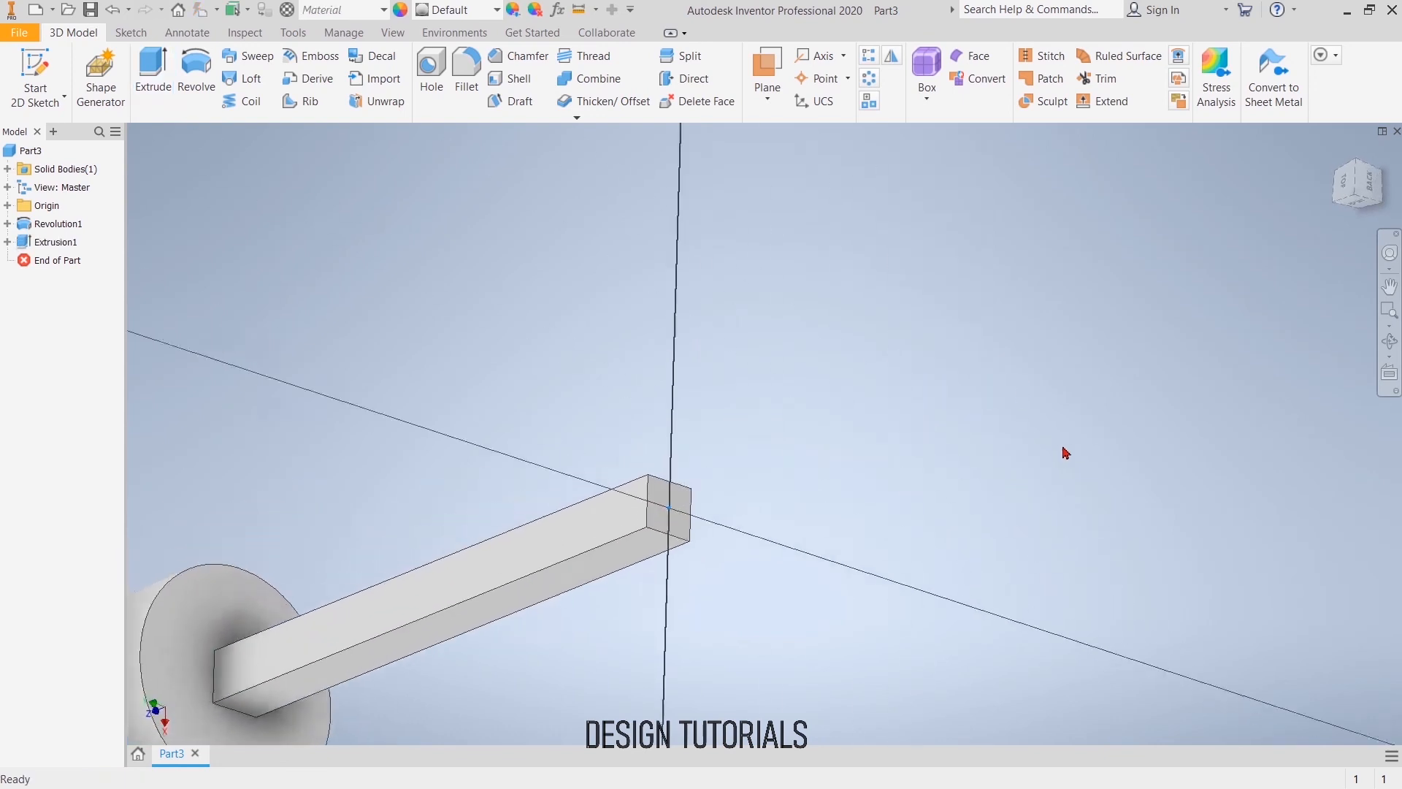
left_click(447, 78)
left_click(757, 438)
right_click(366, 262)
left_click(415, 263)
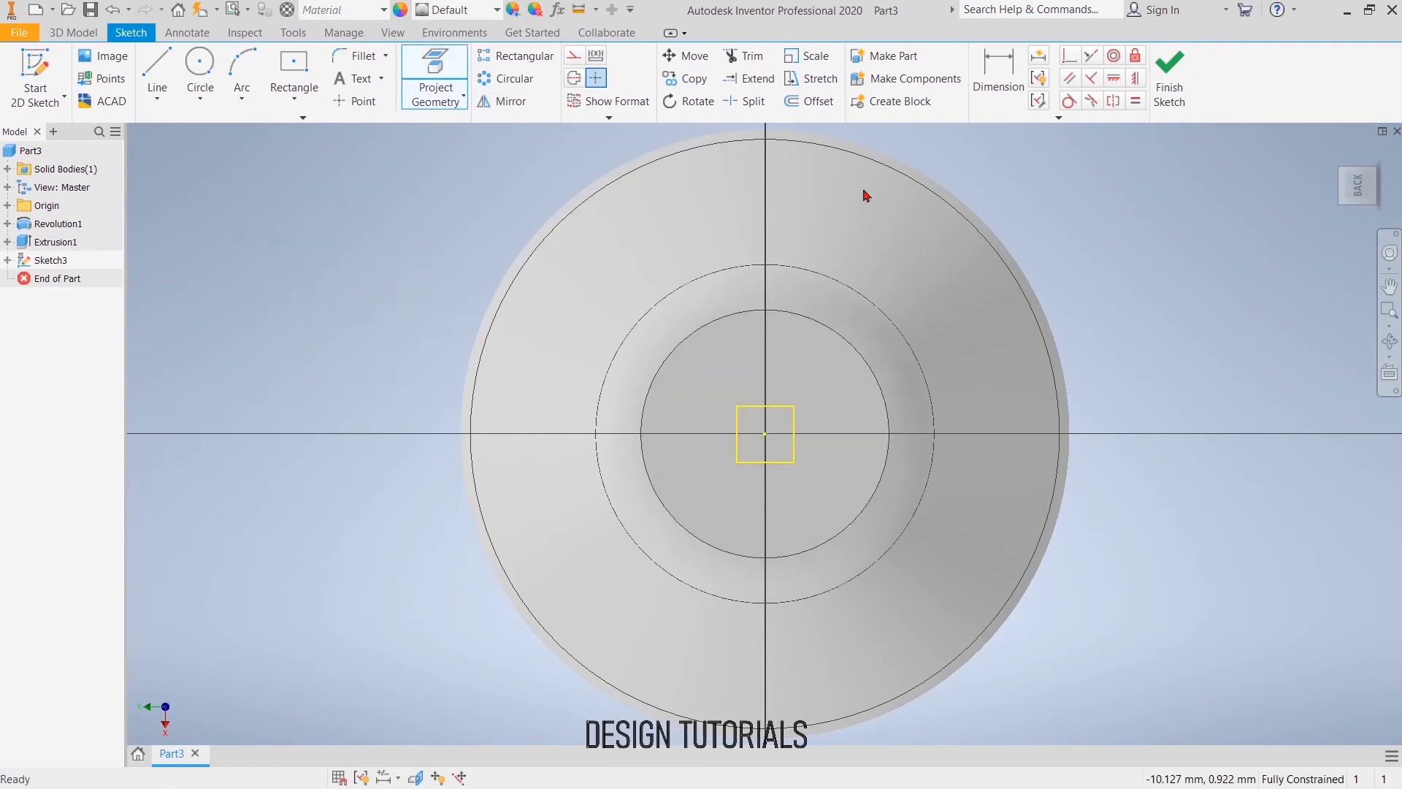
left_click(1162, 87)
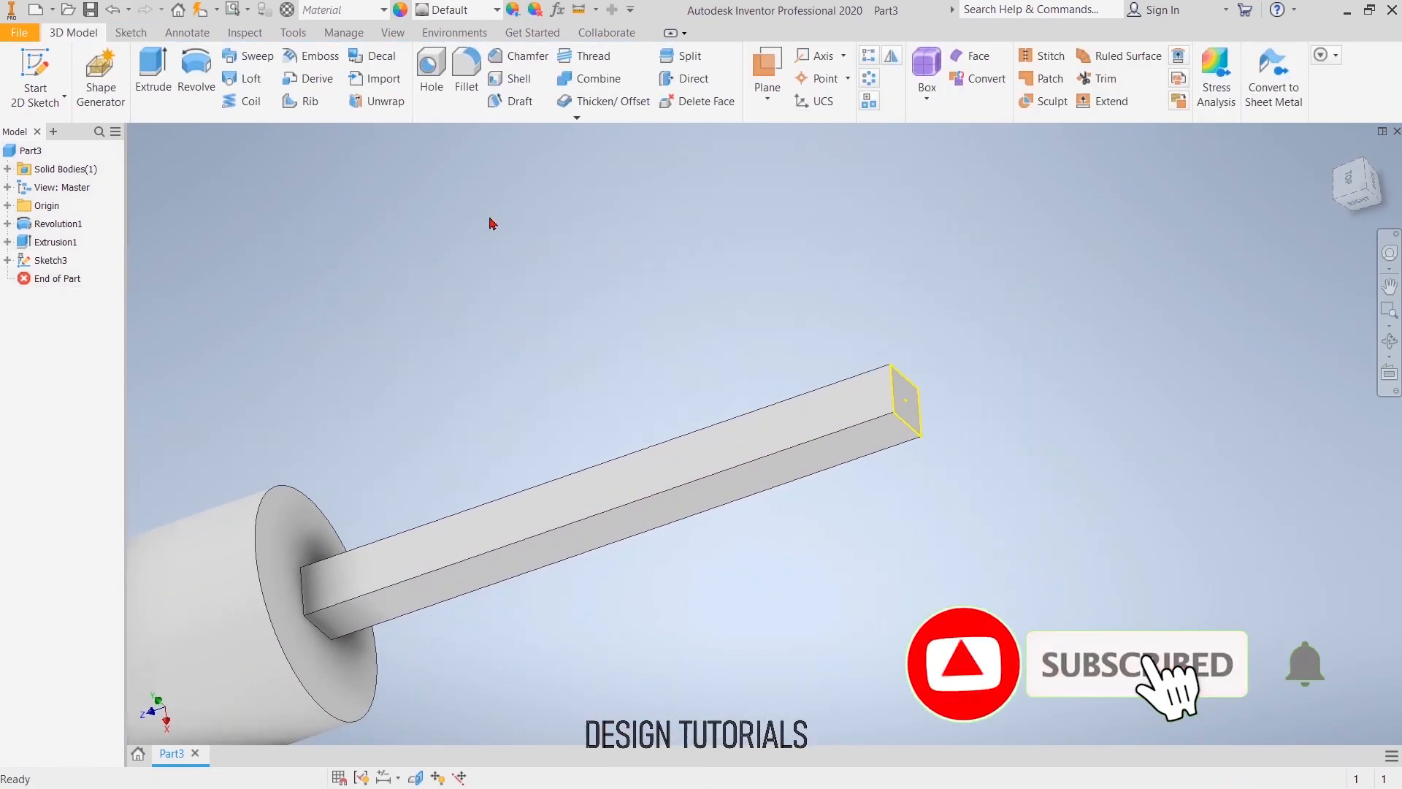
- Extrude the projected square outline 8 mm outward with a taper of -8.9 degrees to form the awl's point
key("e")
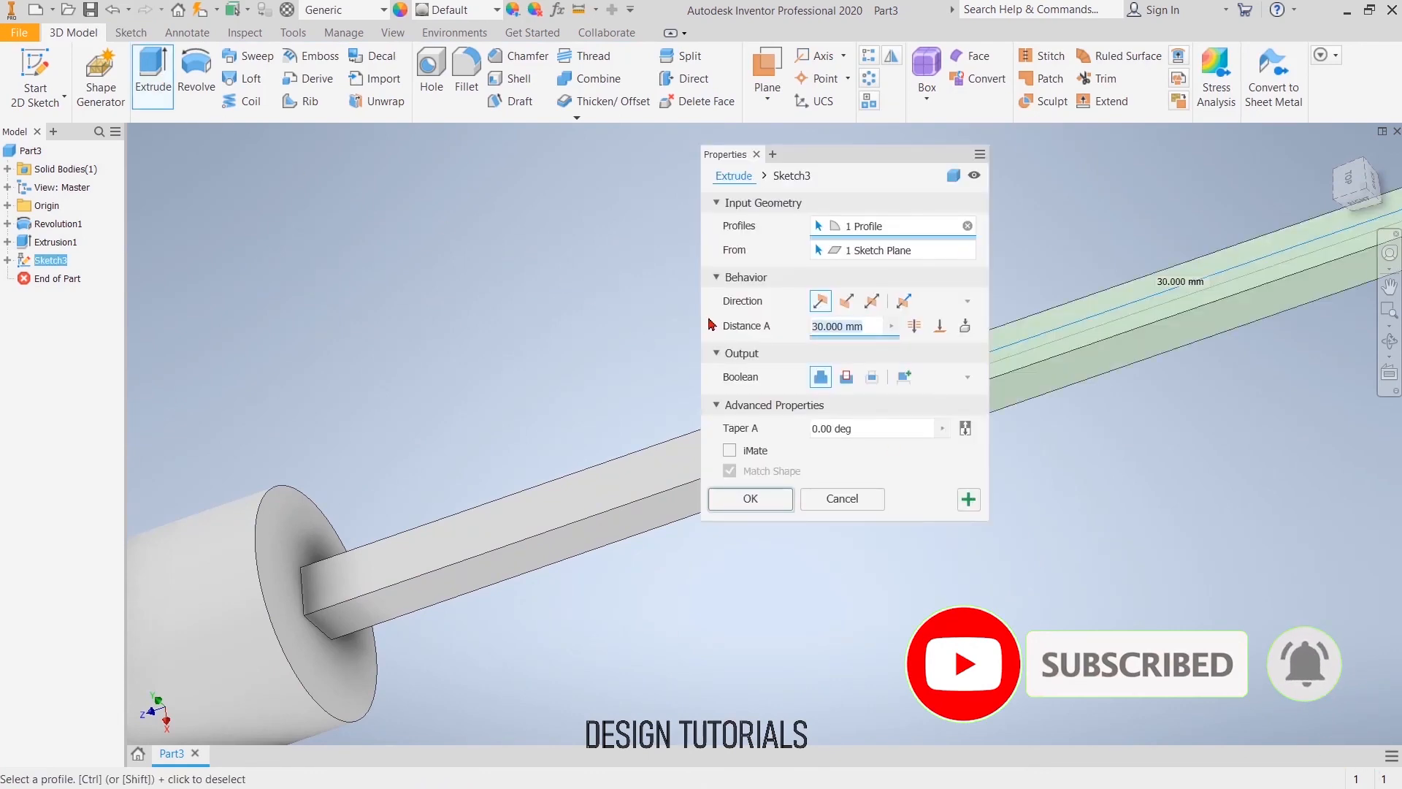
type("8")
left_click(836, 430)
type("0.0")
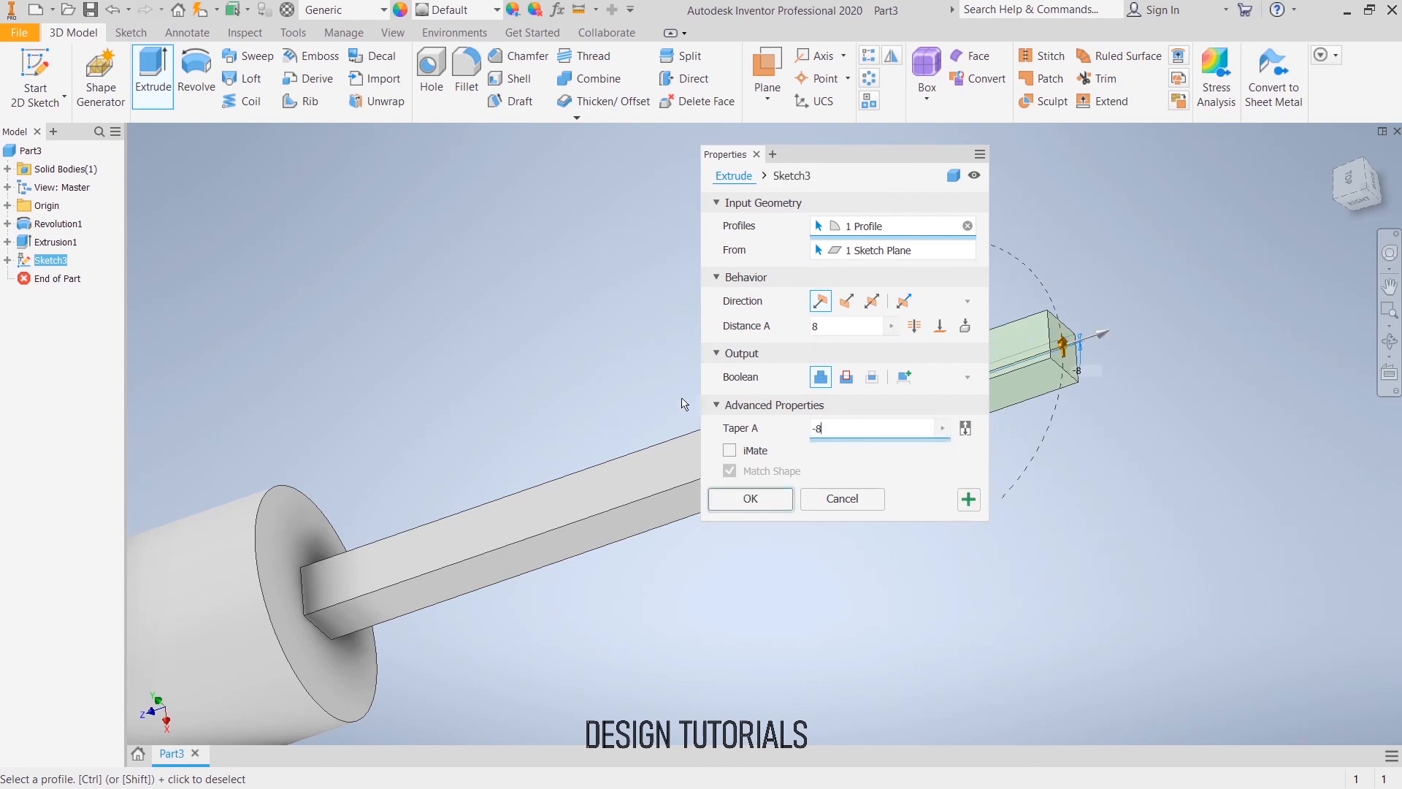
key("Tab")
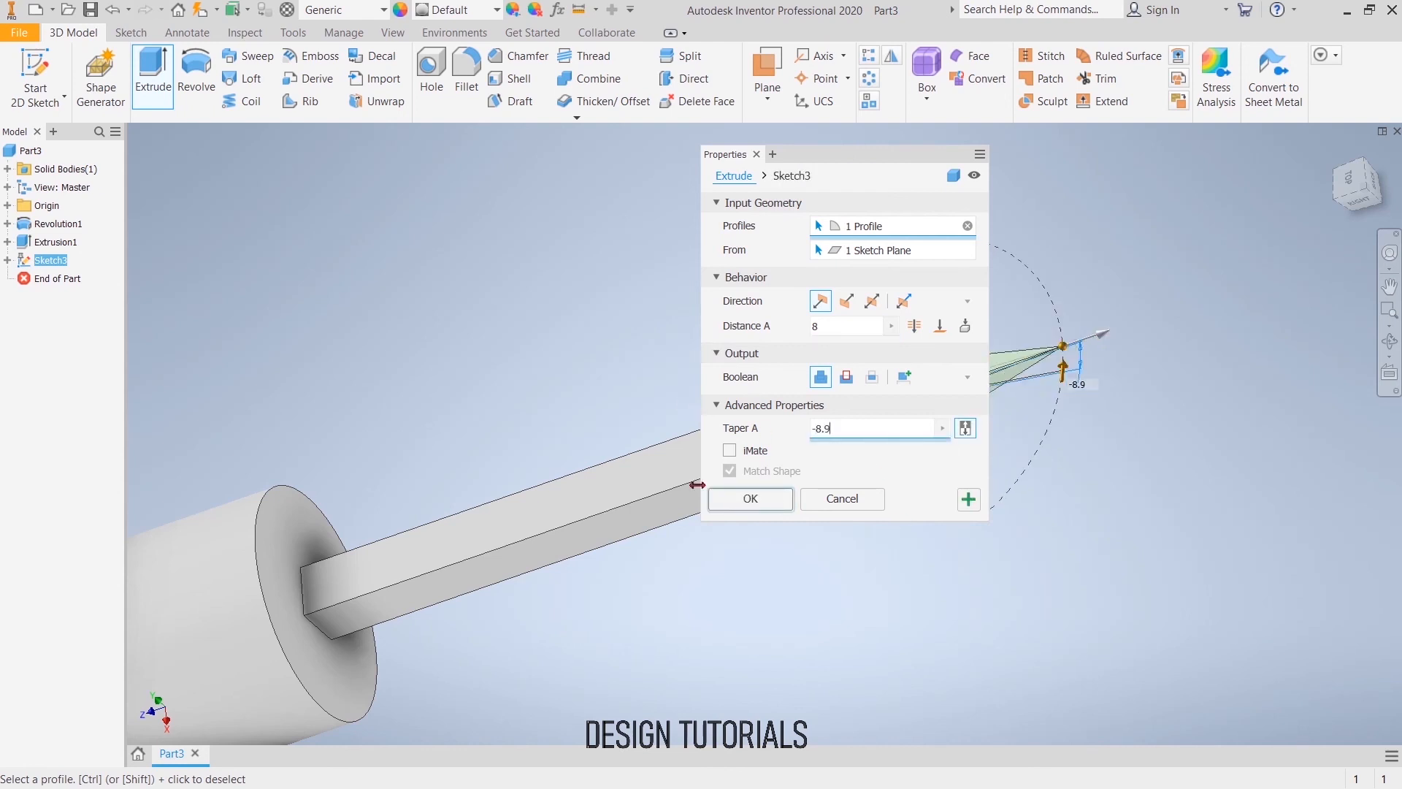
left_click(750, 498)
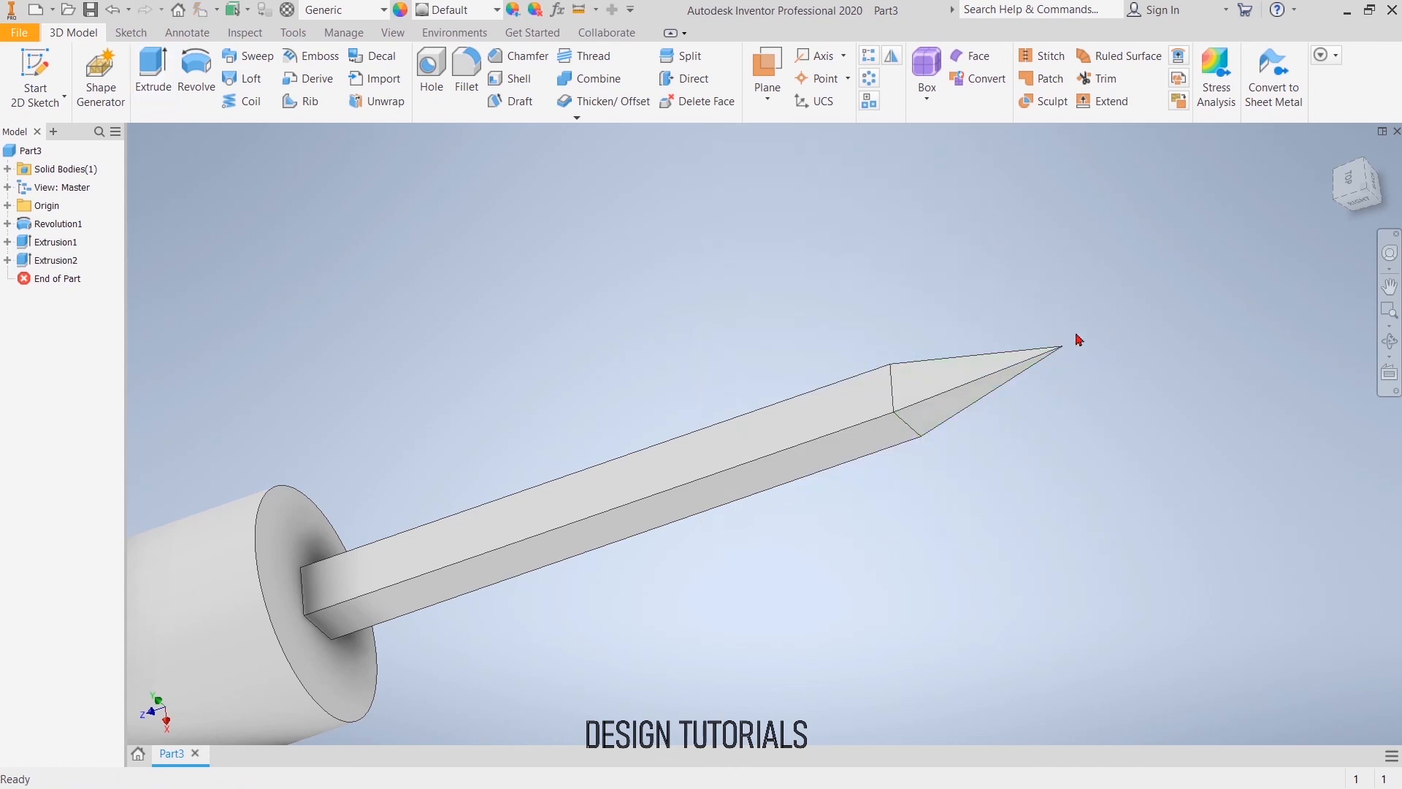
- Examine the tapered point of the square rod up close to check how its faces converge at the tip
scroll(1078, 340, "up", 5)
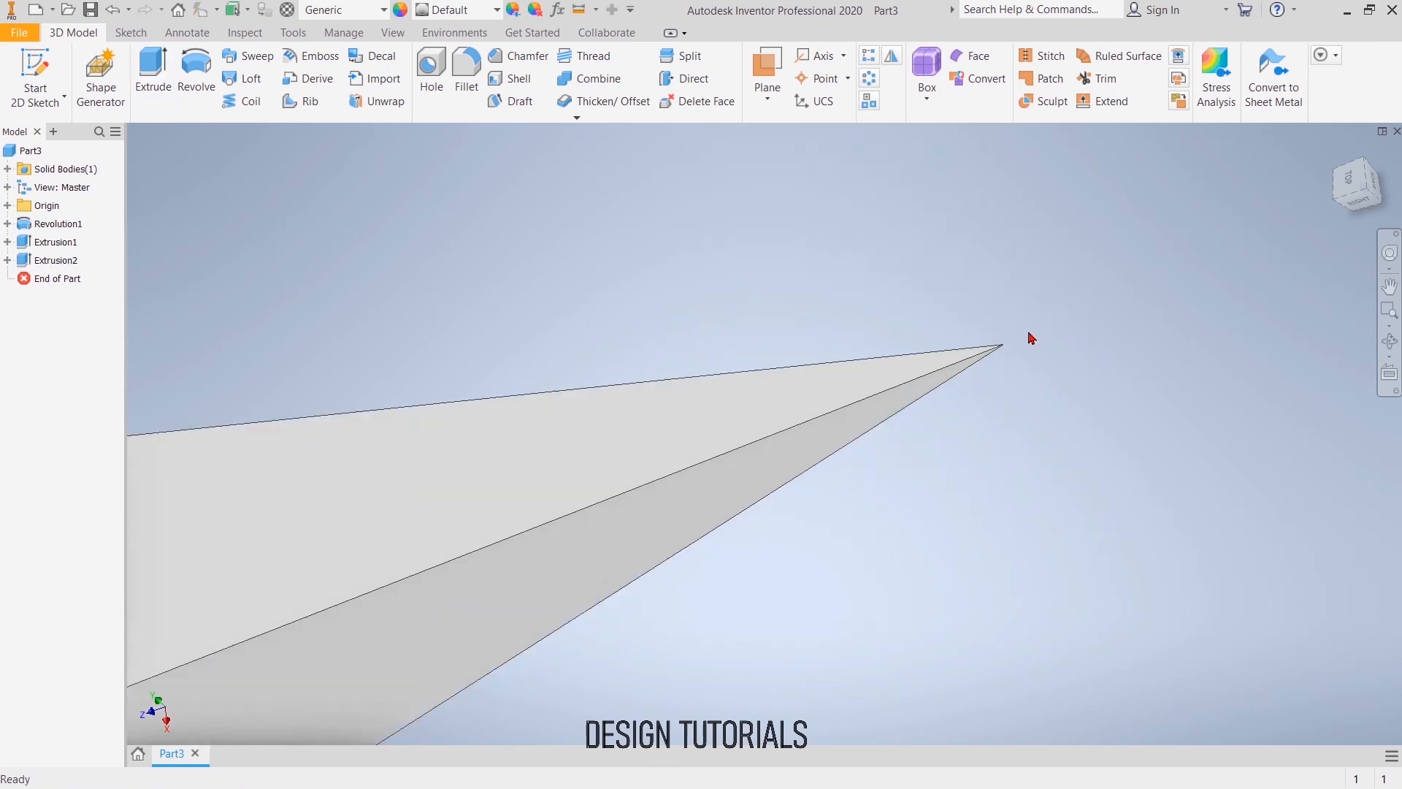
scroll(1029, 334, "up", 3)
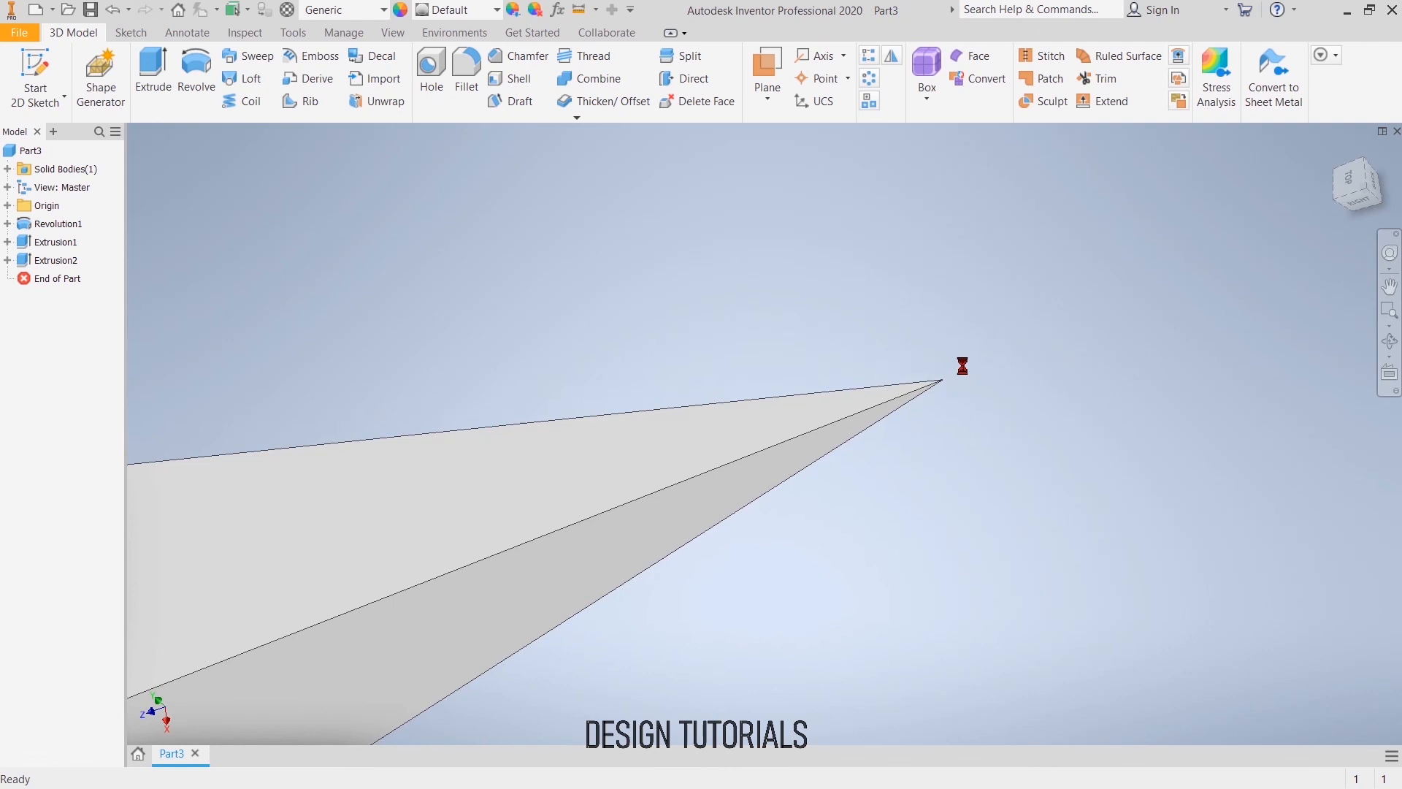
scroll(964, 376, "up", 5)
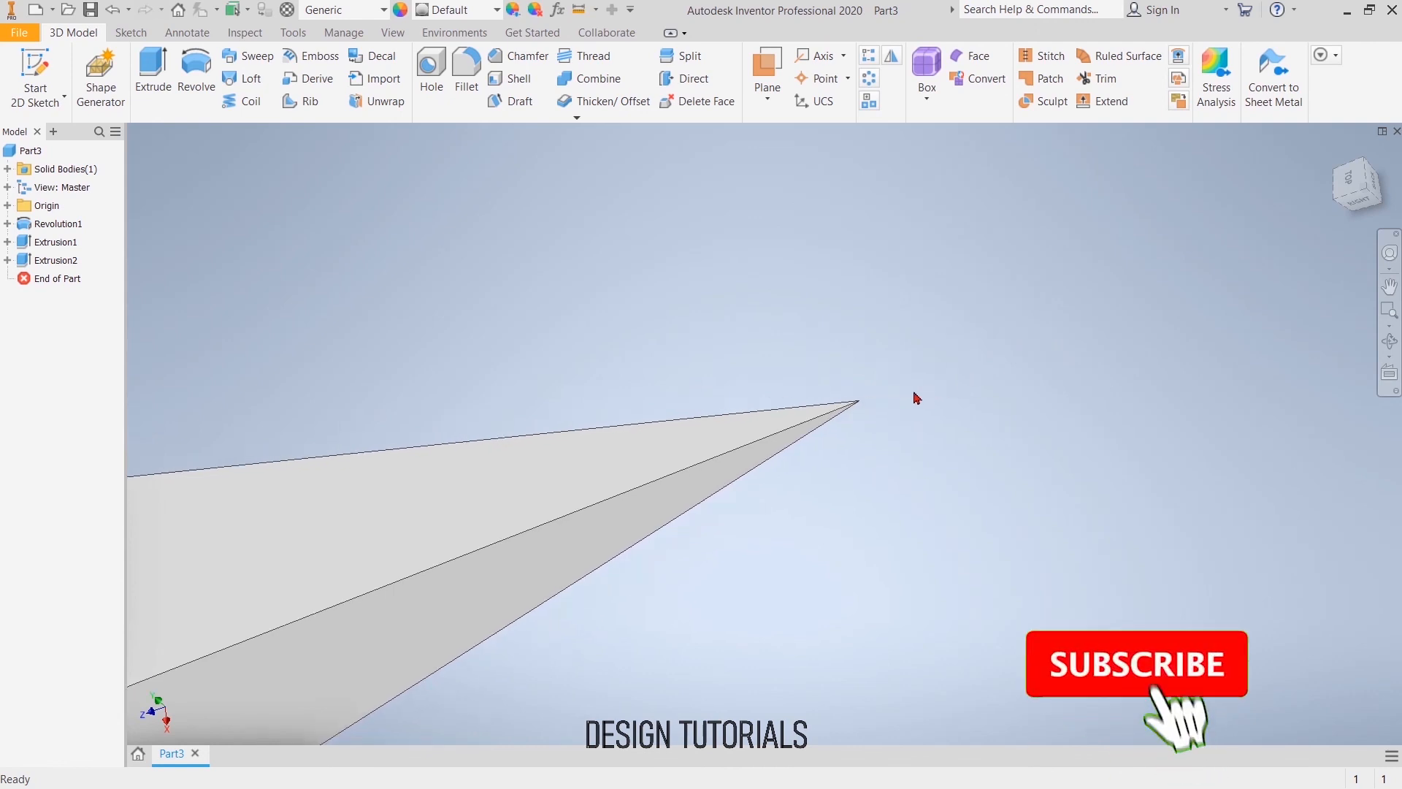
scroll(740, 438, "up", 2)
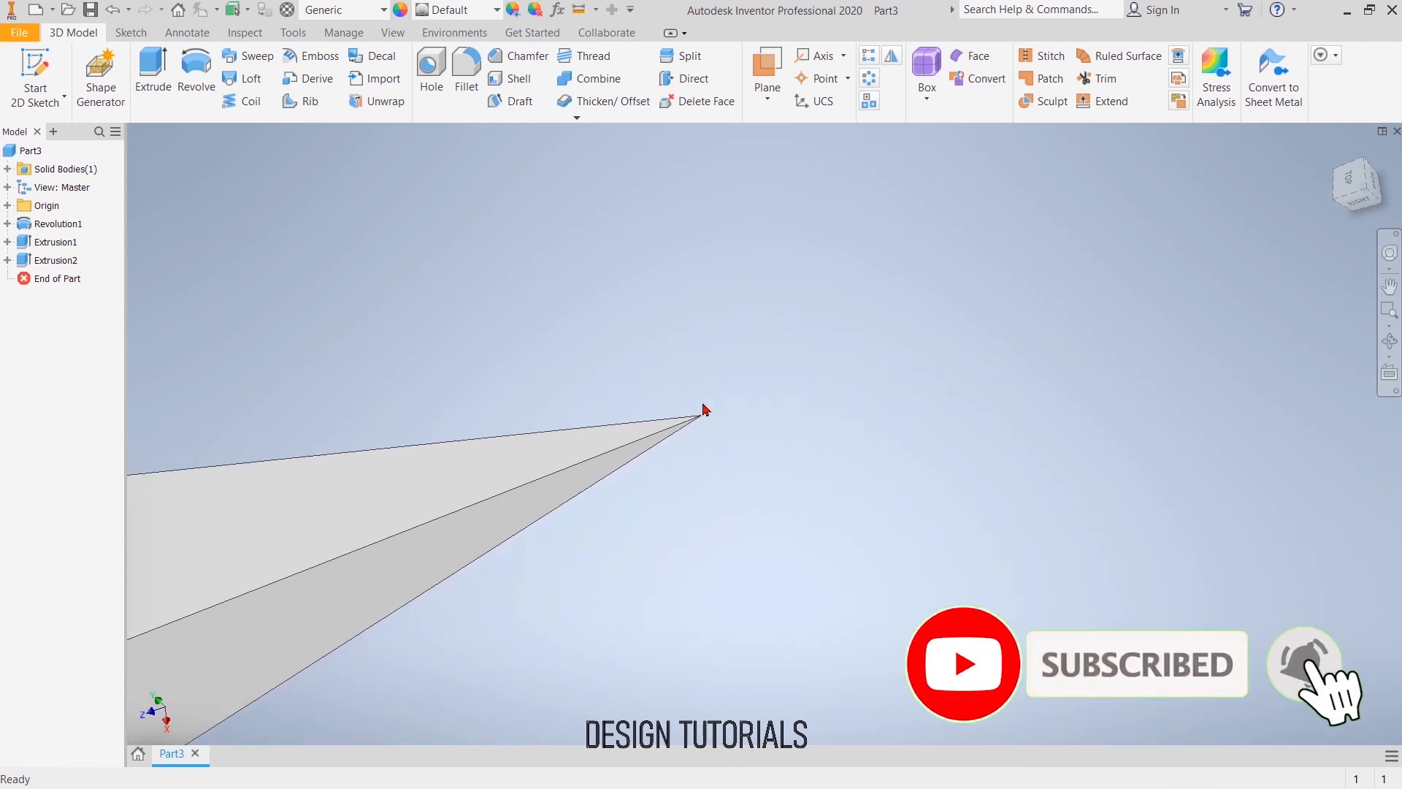
scroll(731, 475, "down", 5)
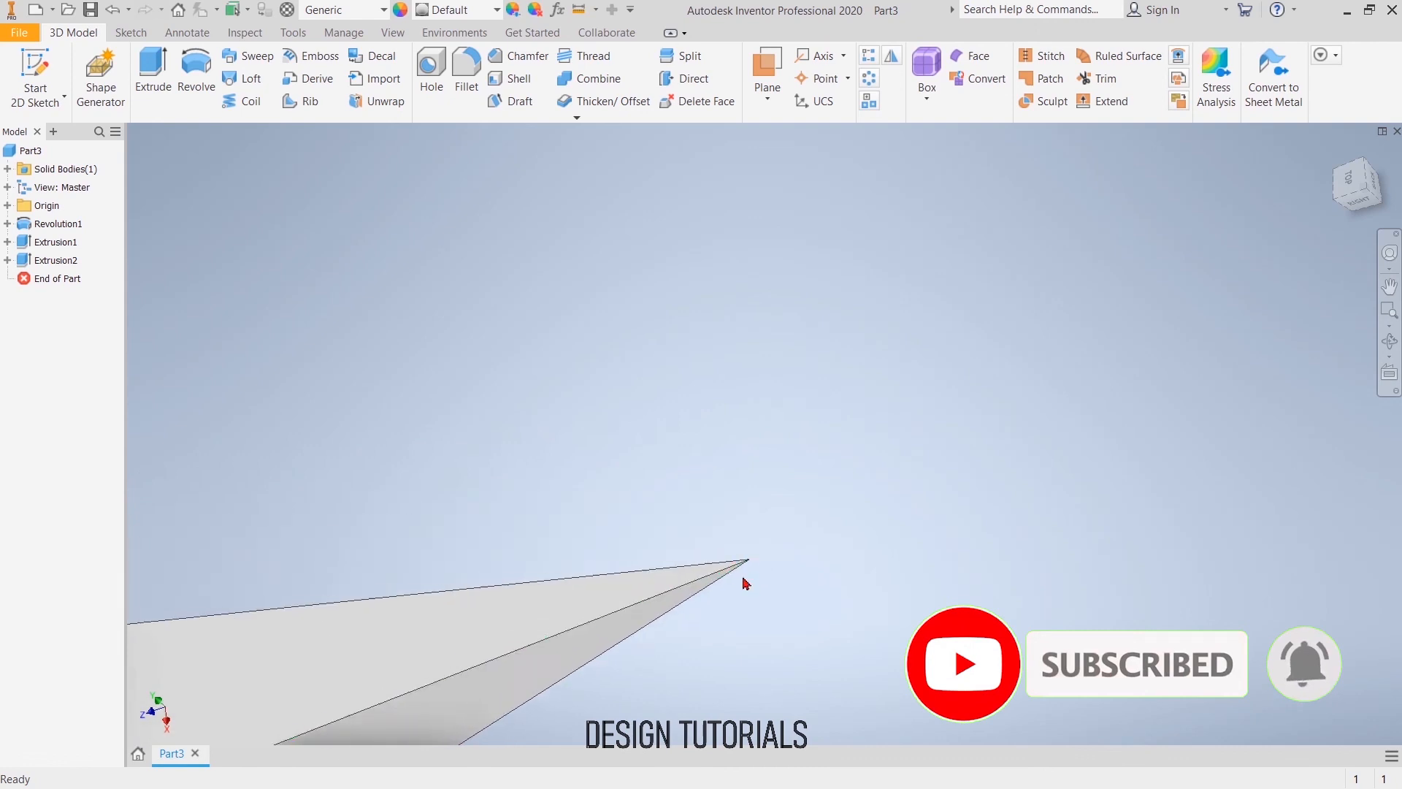
- Inspect the complete awl from several angles, covering the revolved handle, the neck, the square rod and the tapered point
middle_click_drag(754, 607, 817, 532)
scroll(811, 555, "down", 4)
middle_click_drag(760, 638, 903, 485)
middle_click_drag(831, 532, 899, 481)
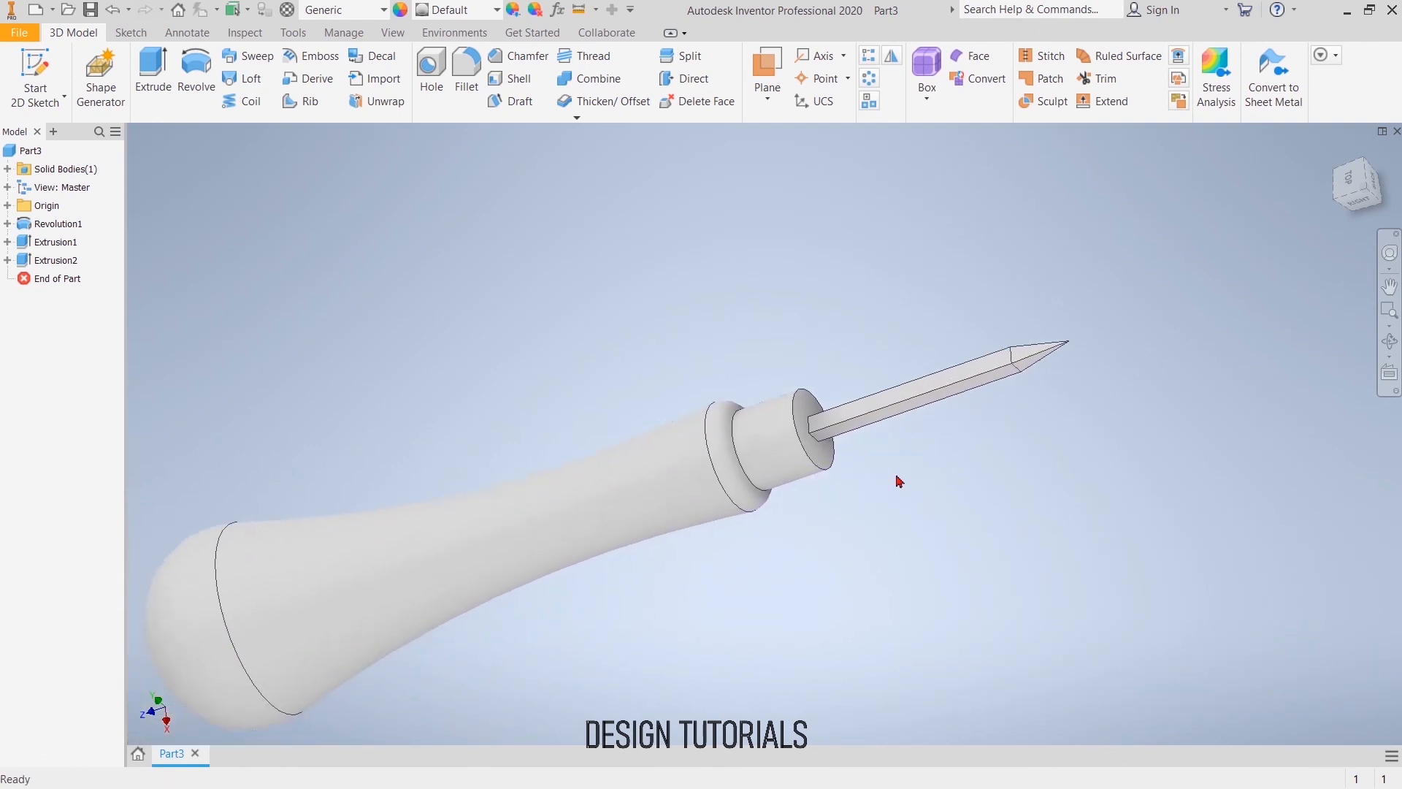
middle_click_drag(693, 541, 781, 535)
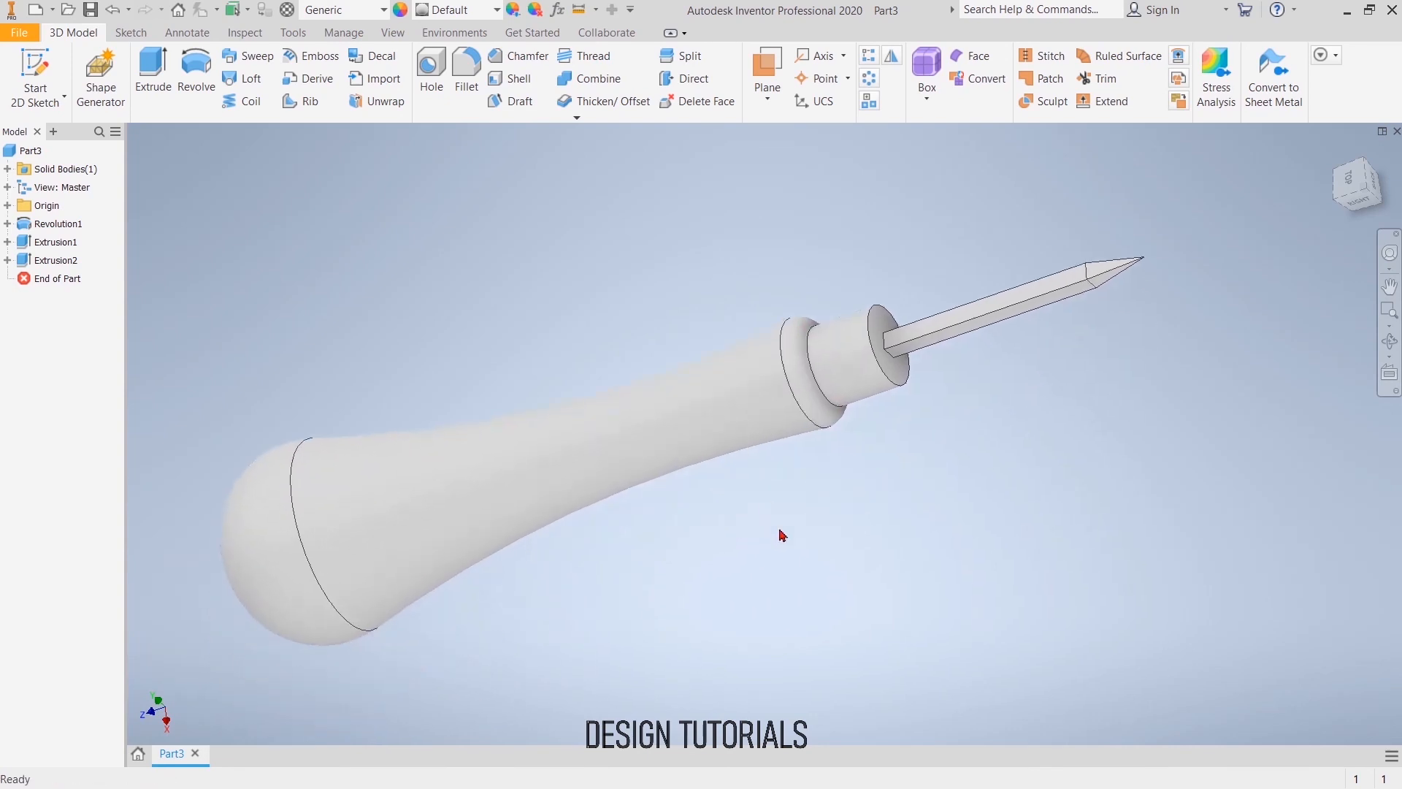
middle_click_drag(708, 606, 654, 534, "shift")
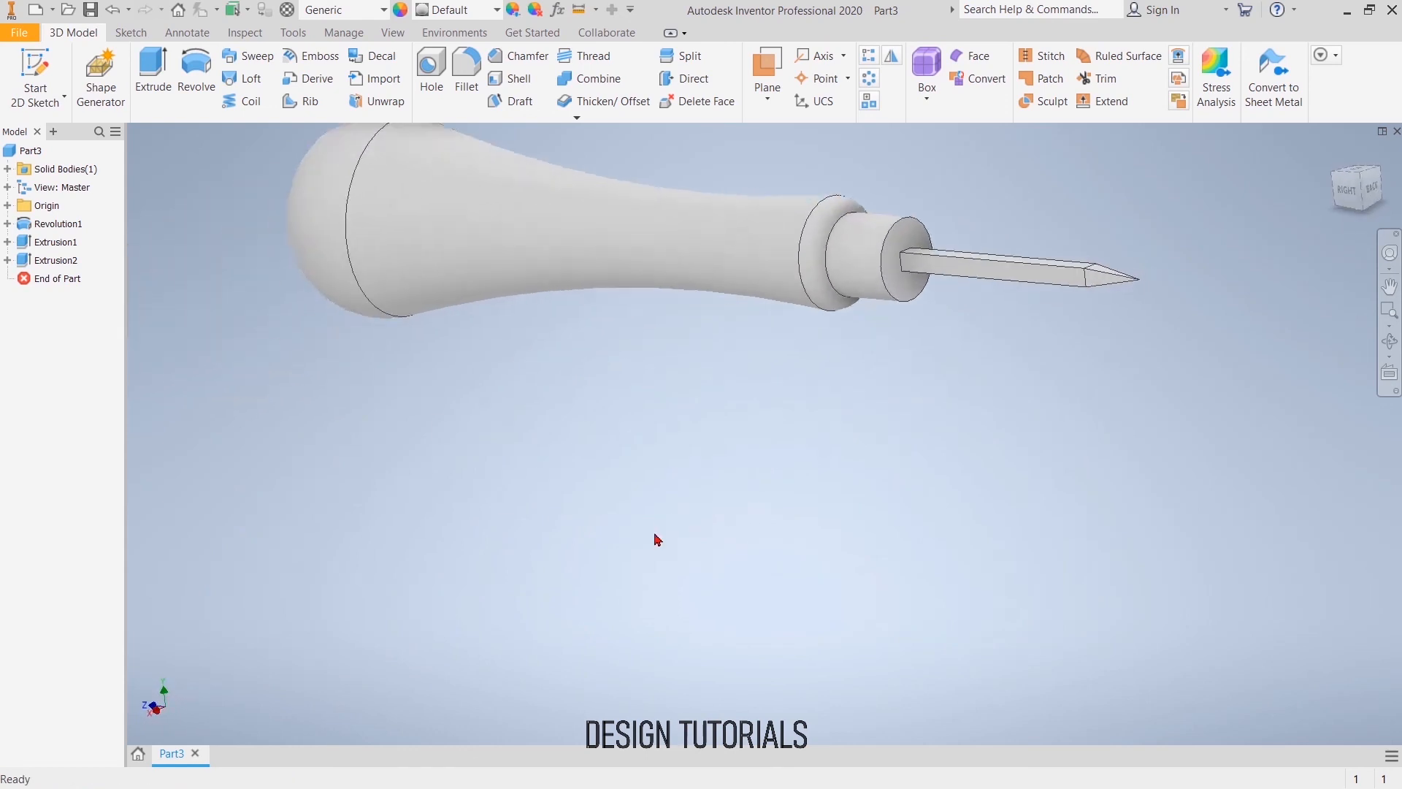
scroll(711, 521, "up", 4)
middle_click_drag(832, 499, 651, 548)
middle_click_drag(878, 527, 629, 550, "shift")
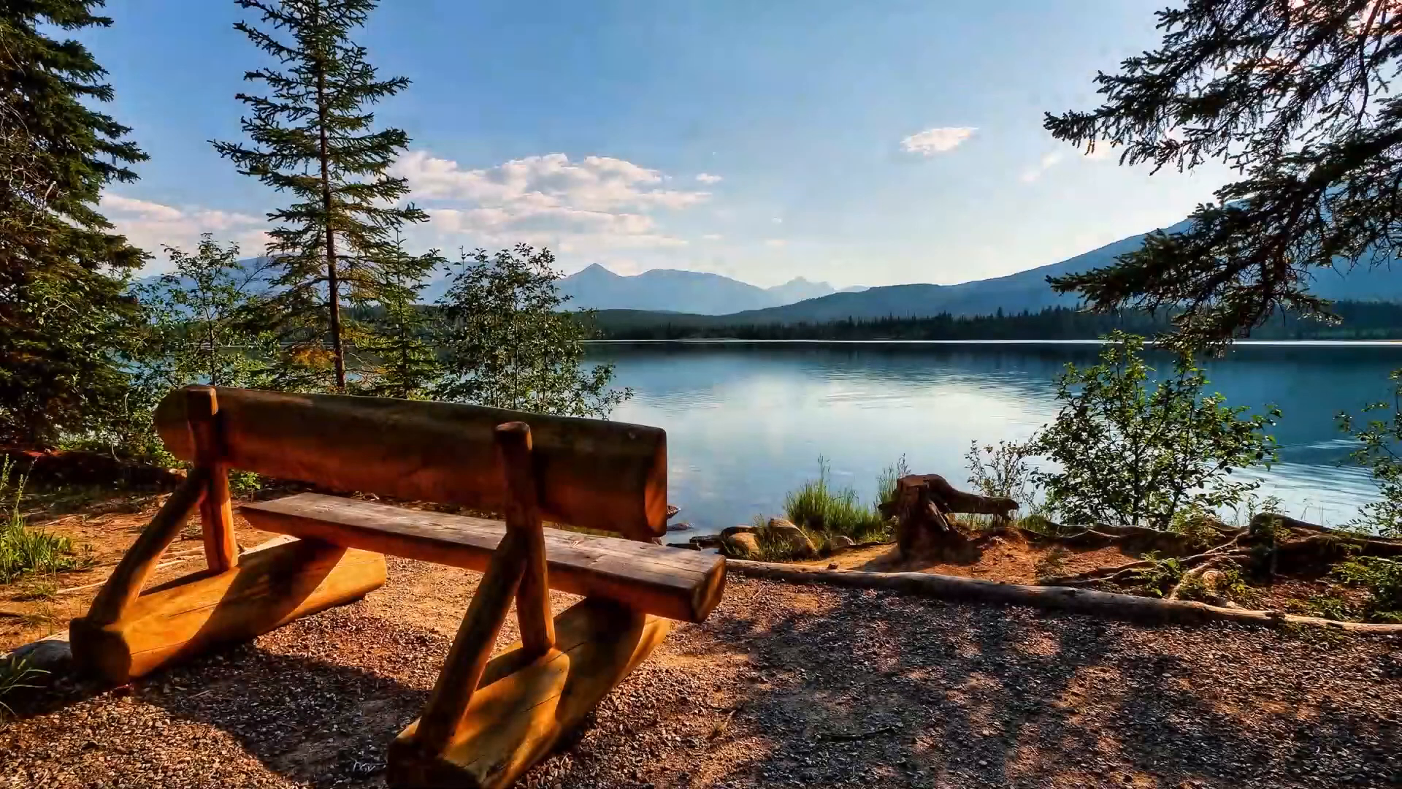